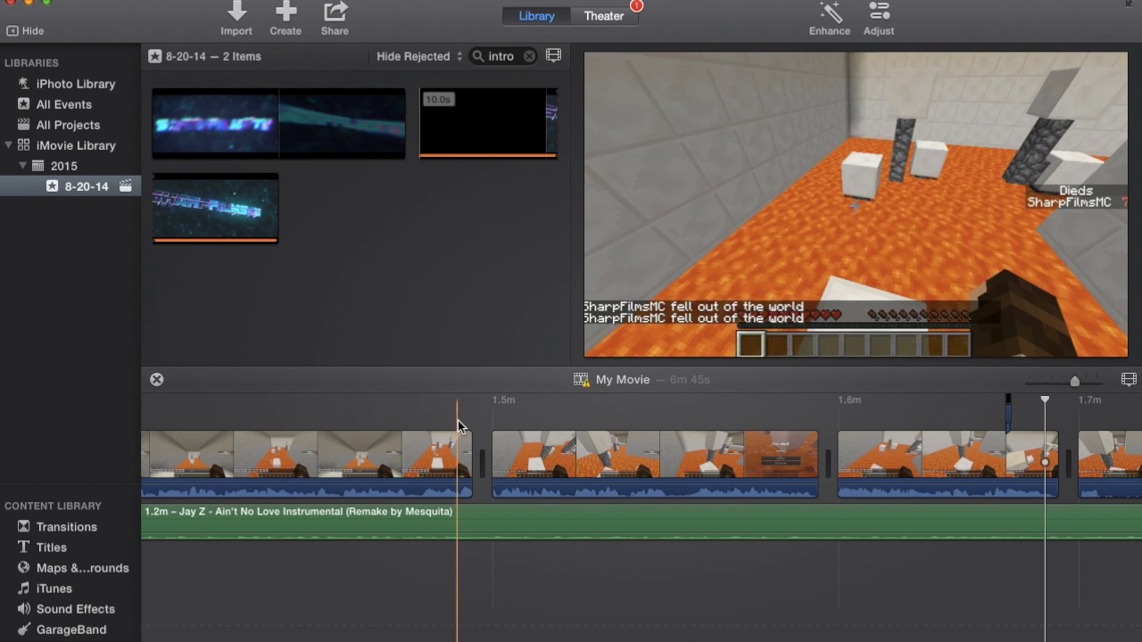
Look through the edited movie timeline and compare it with the opening seconds of the raw Grandpa recording
scroll(458, 420, "left", 15)
scroll(646, 536, "right", 15)
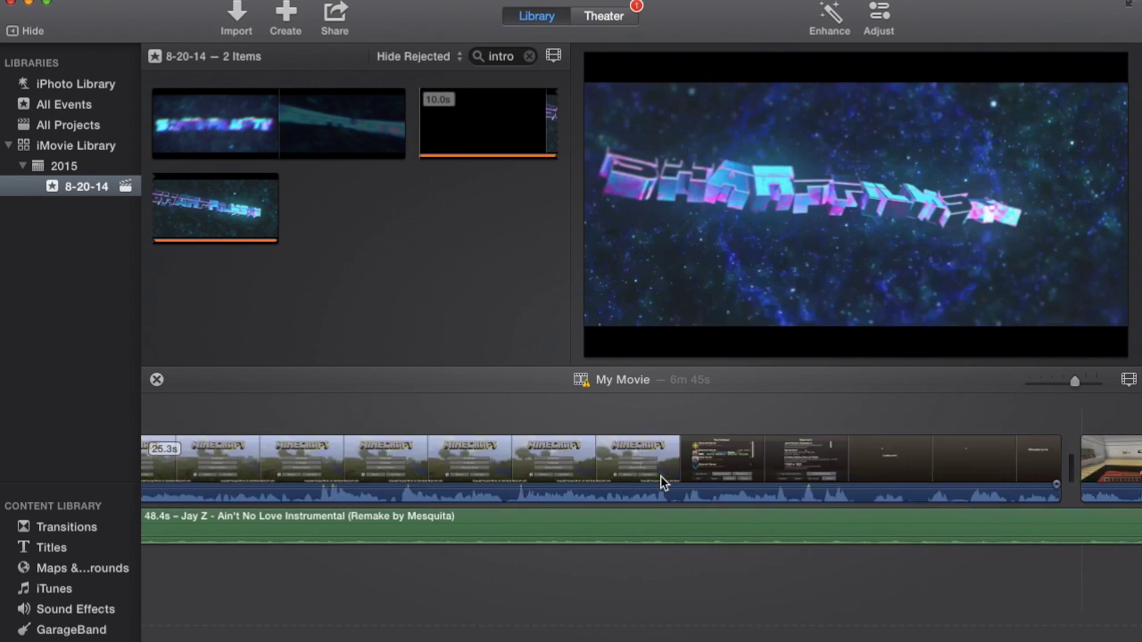
scroll(721, 461, "right", 15)
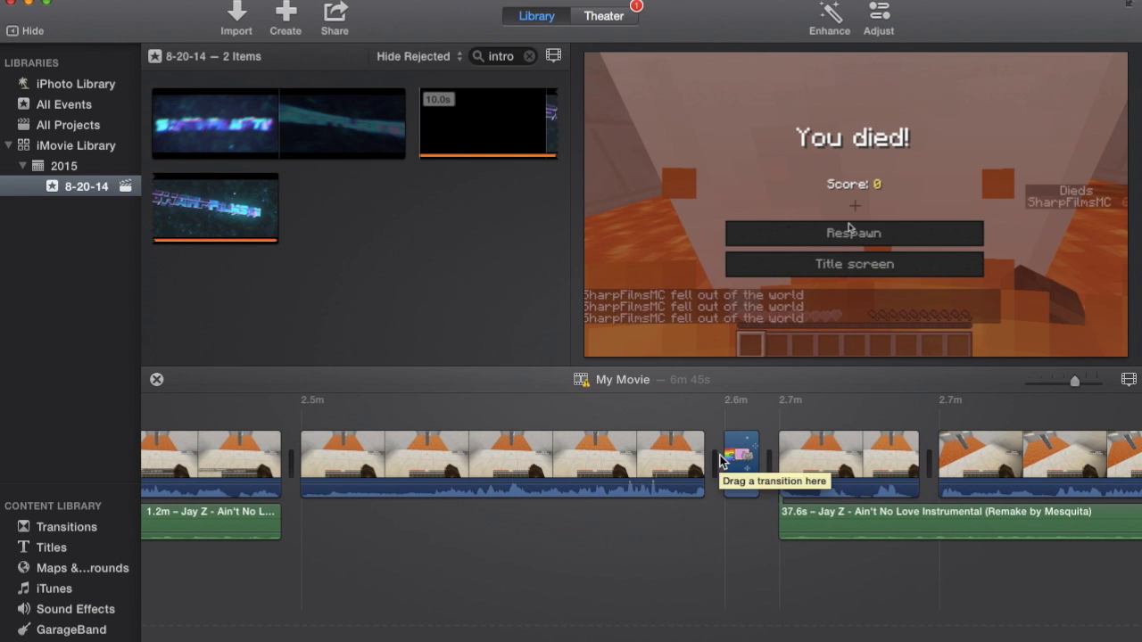
scroll(721, 459, "left", 20)
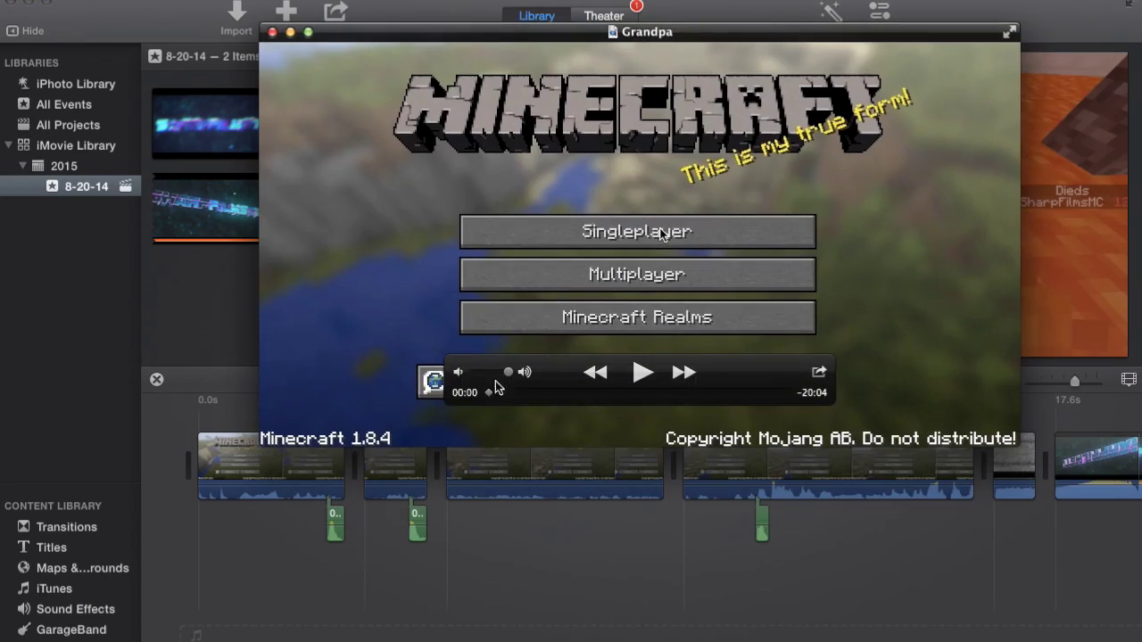
mouse_move(489, 392)
left_mouse_down()
mouse_move(614, 398)
mouse_move(725, 430)
mouse_move(489, 399)
left_mouse_up()
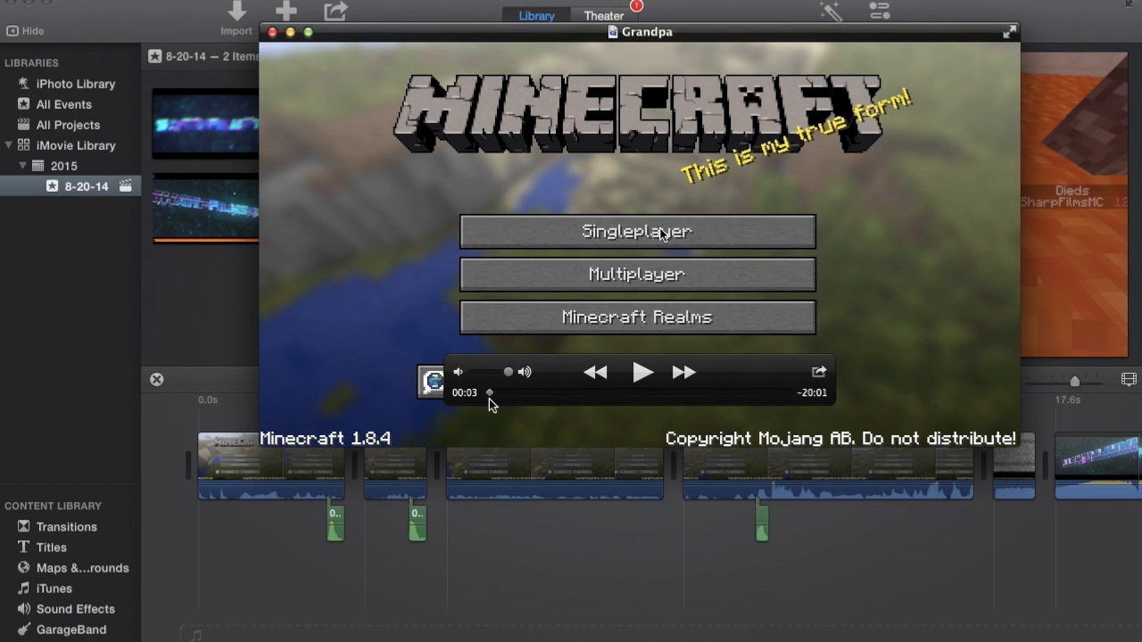
Return to the movie project and look over its cut clips and background music segments along the timeline
left_click(479, 545)
scroll(500, 540, "right", 15)
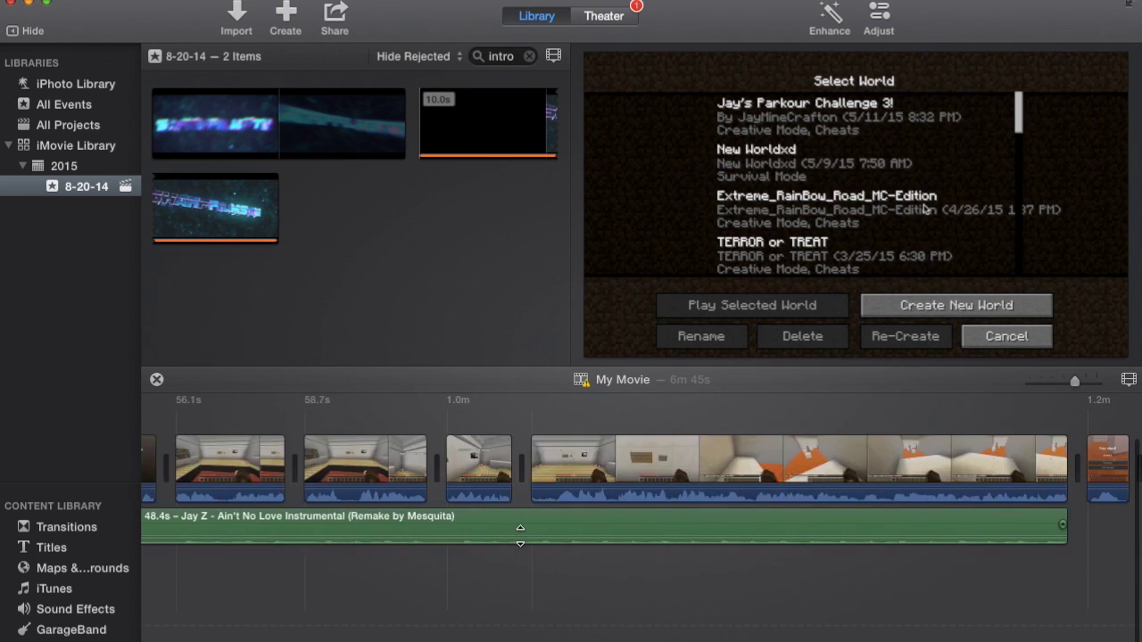
scroll(605, 535, "right", 20)
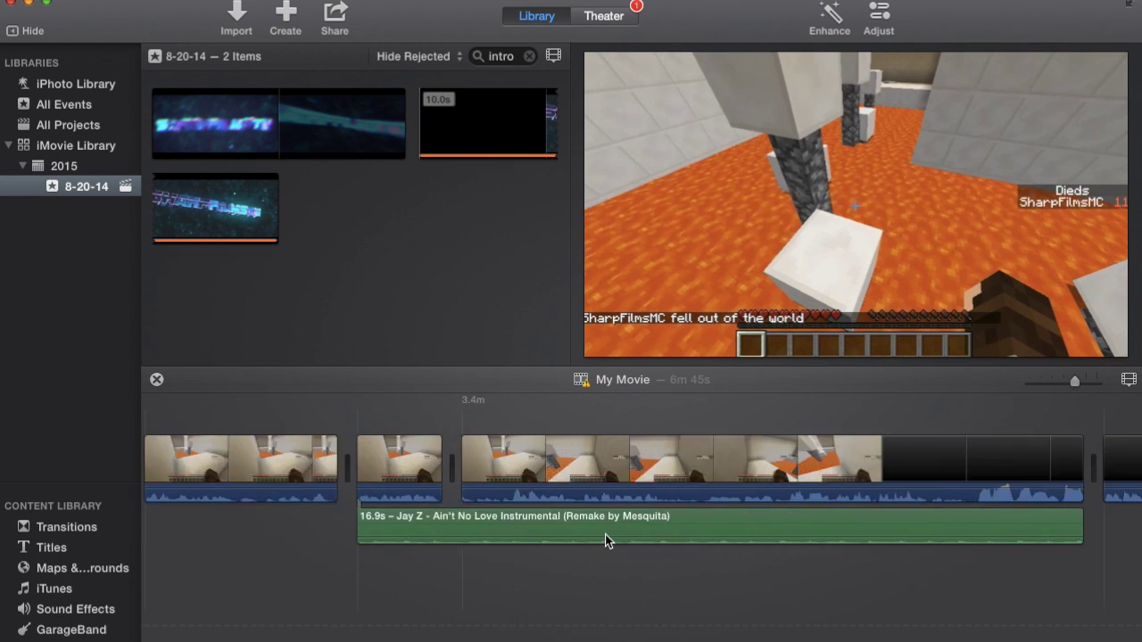
scroll(605, 539, "right", 2)
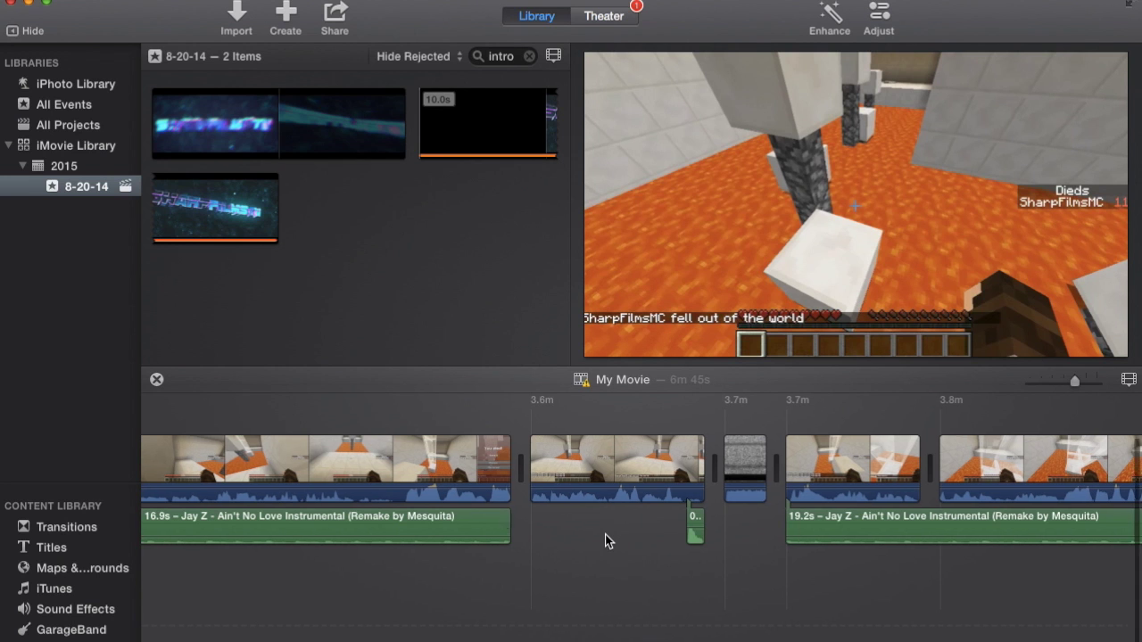
scroll(605, 535, "left", 20)
scroll(605, 534, "left", 10)
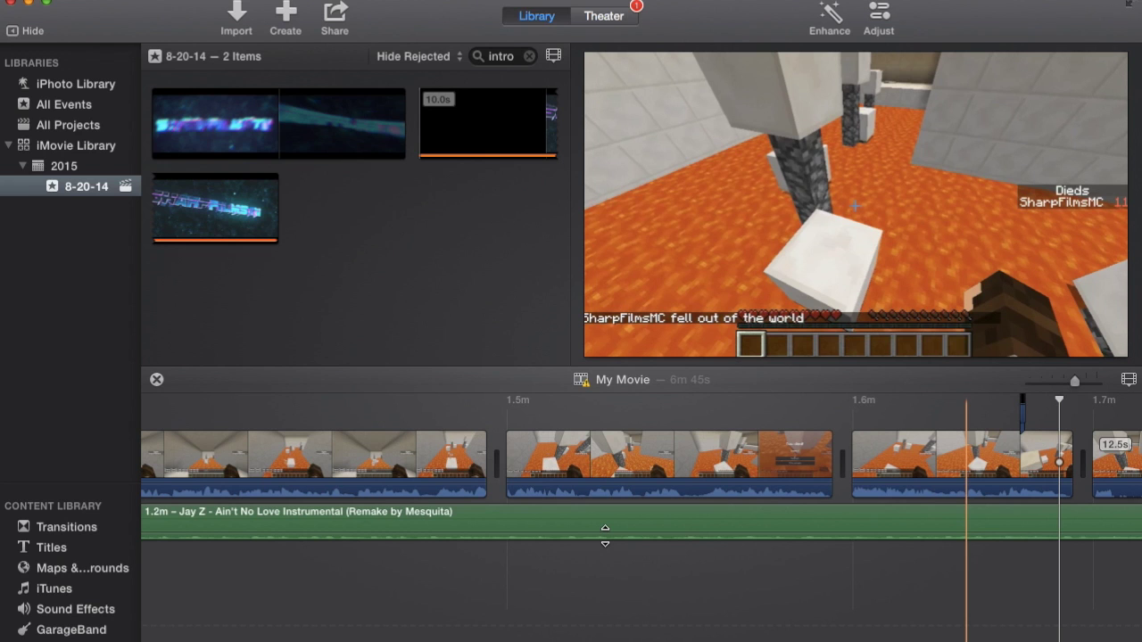
Switch to the raw Grandpa recording, skim it at 02:15 and 09:04, and close it
key("super+Tab")
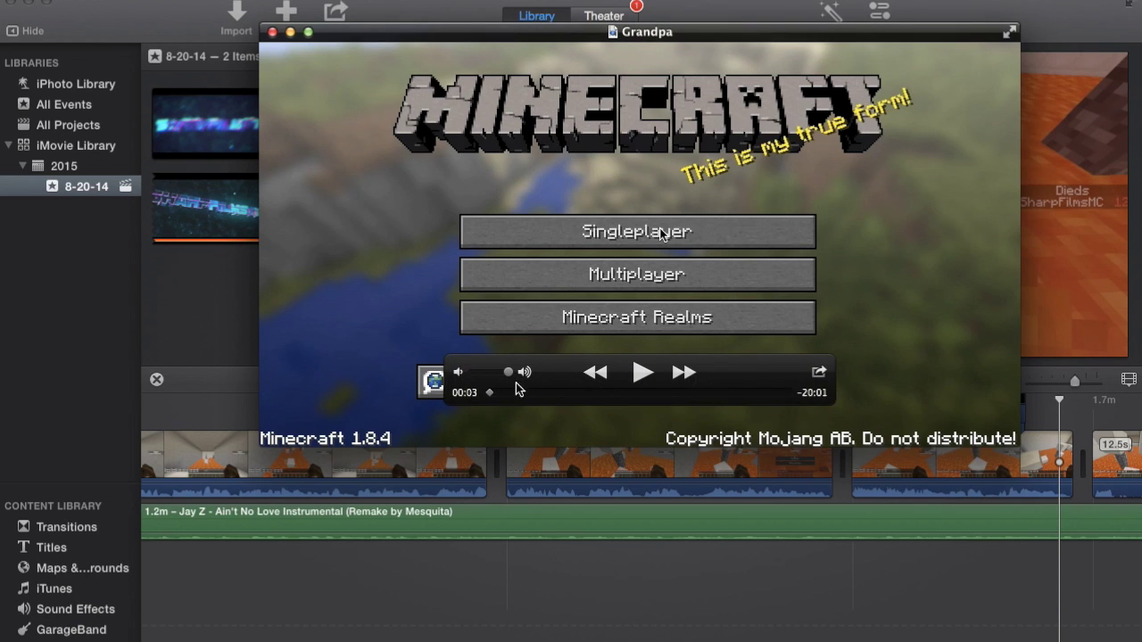
left_click(522, 392)
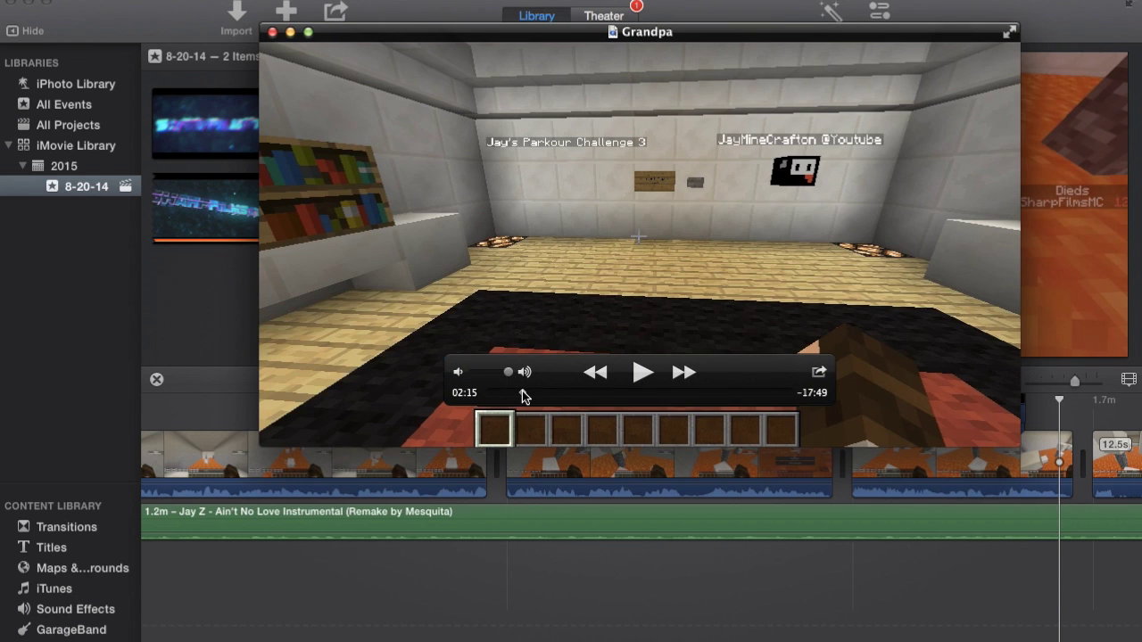
left_click(625, 393)
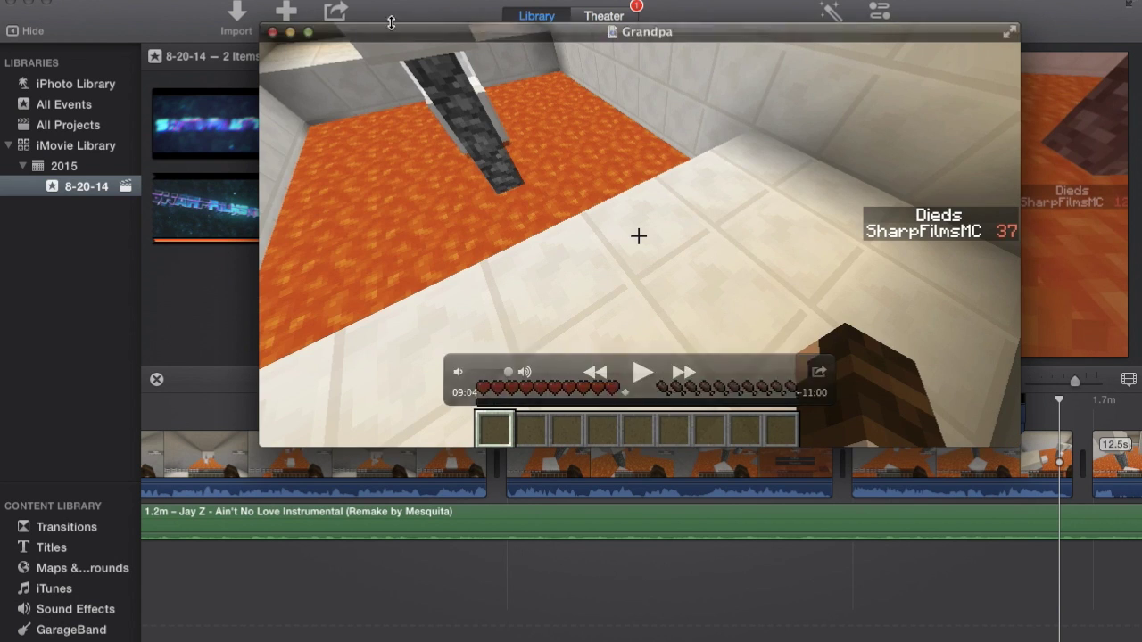
left_click(273, 33)
Play the start of the movie across the cut between the first two Minecraft menu clips
scroll(357, 459, "left", 15)
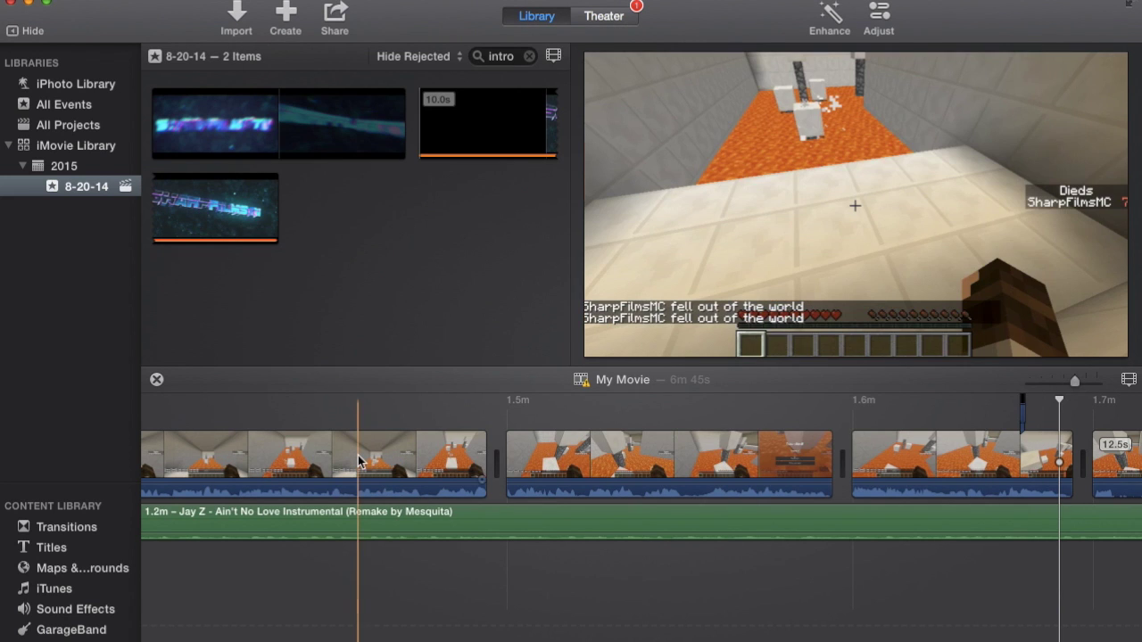
scroll(357, 460, "left", 10)
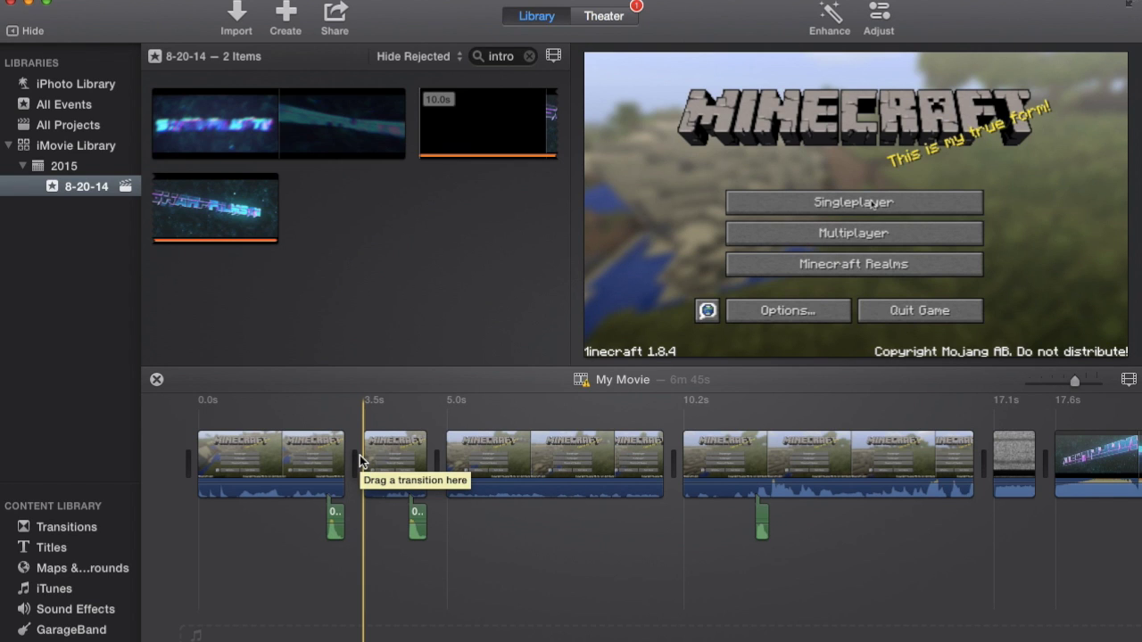
left_click(211, 459)
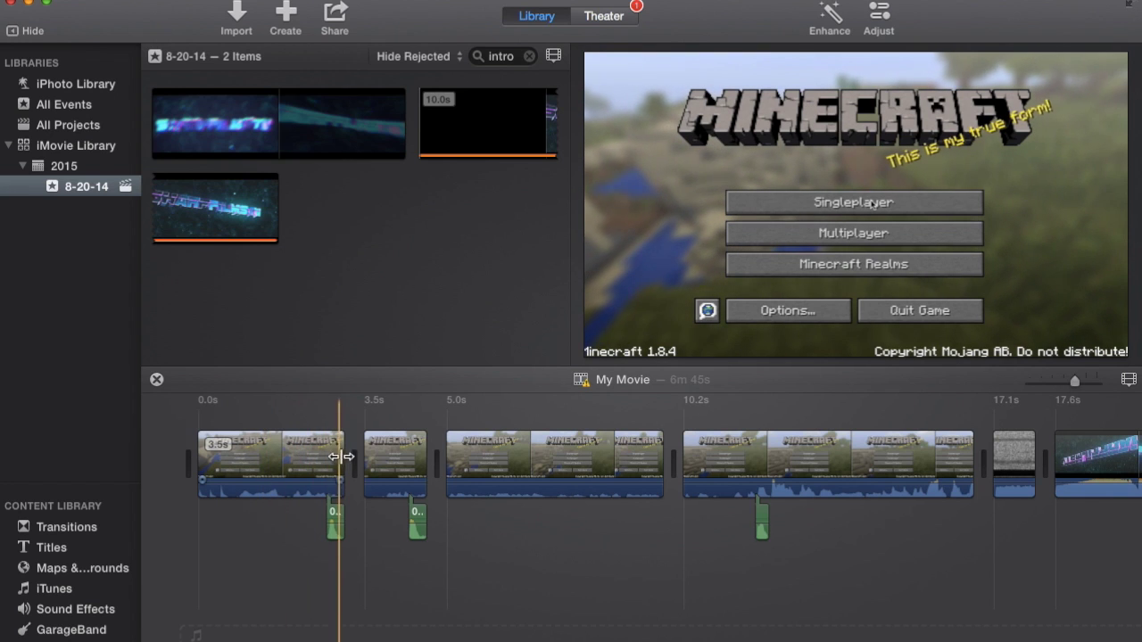
left_click(372, 460)
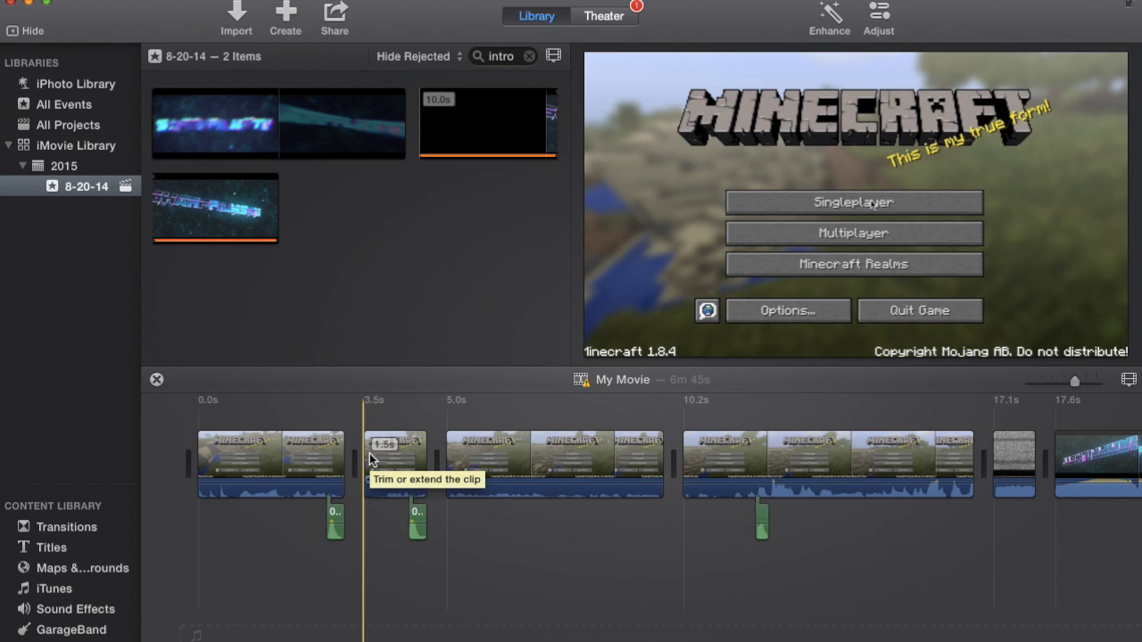
left_click(299, 457)
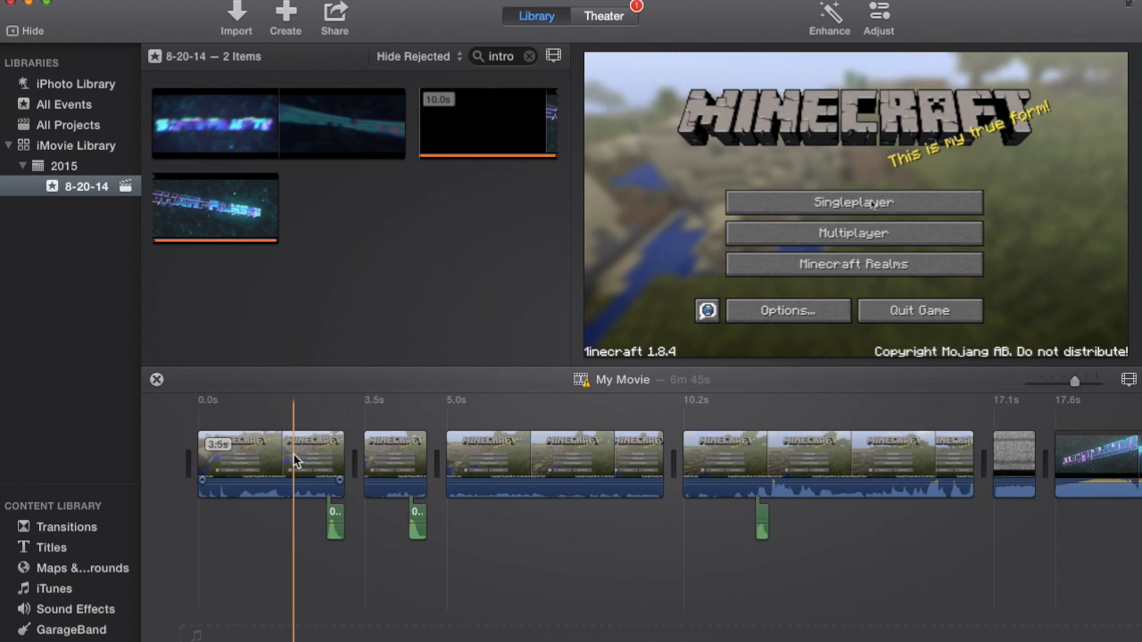
key("space")
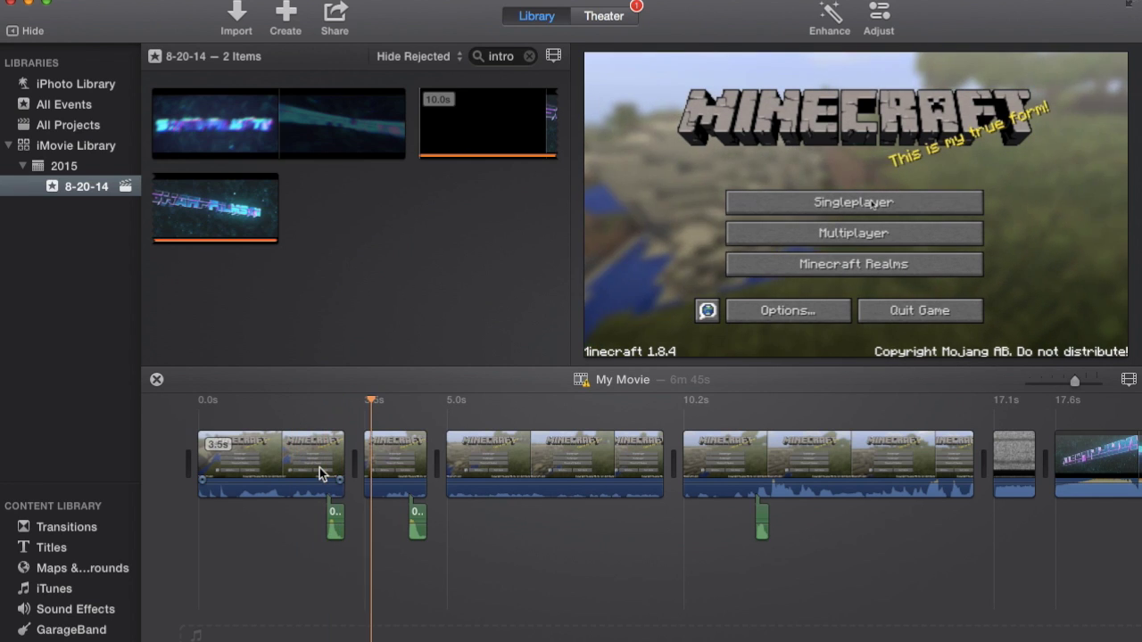
key("space")
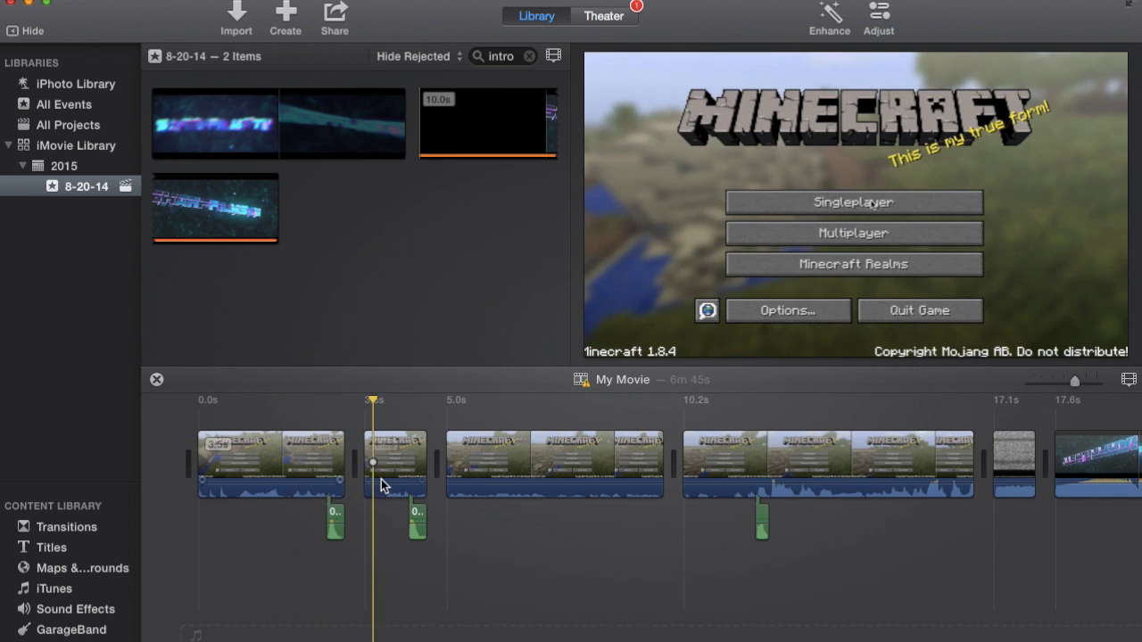
Play across the next cuts in the opening, from the second Minecraft menu clip into the fourth one
left_click(332, 463)
left_click(408, 468)
key("space")
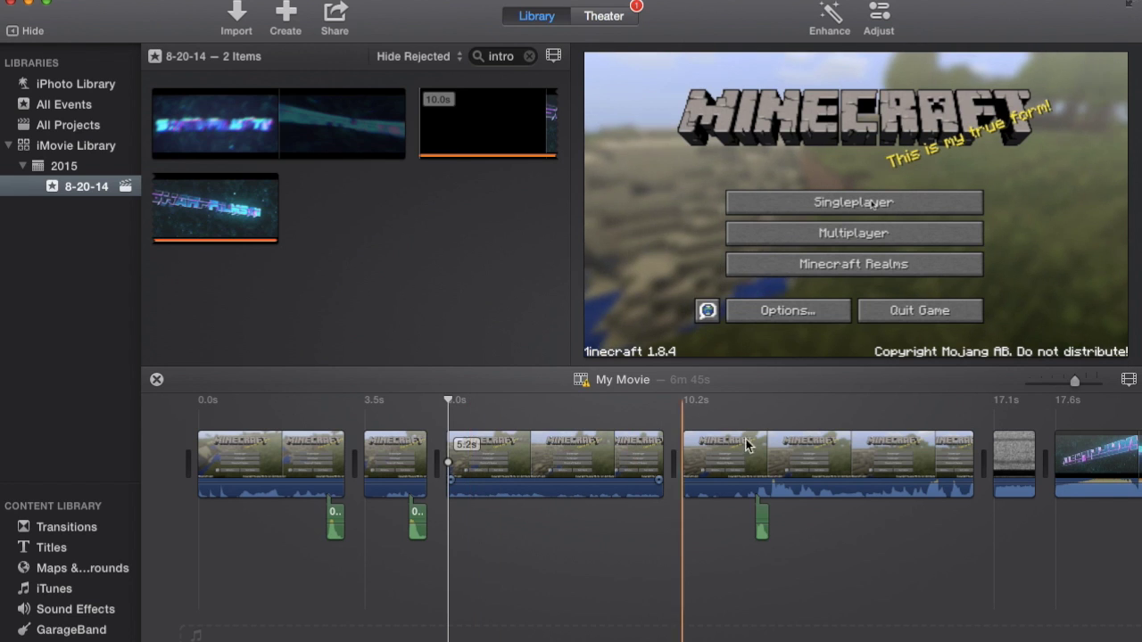
key("space")
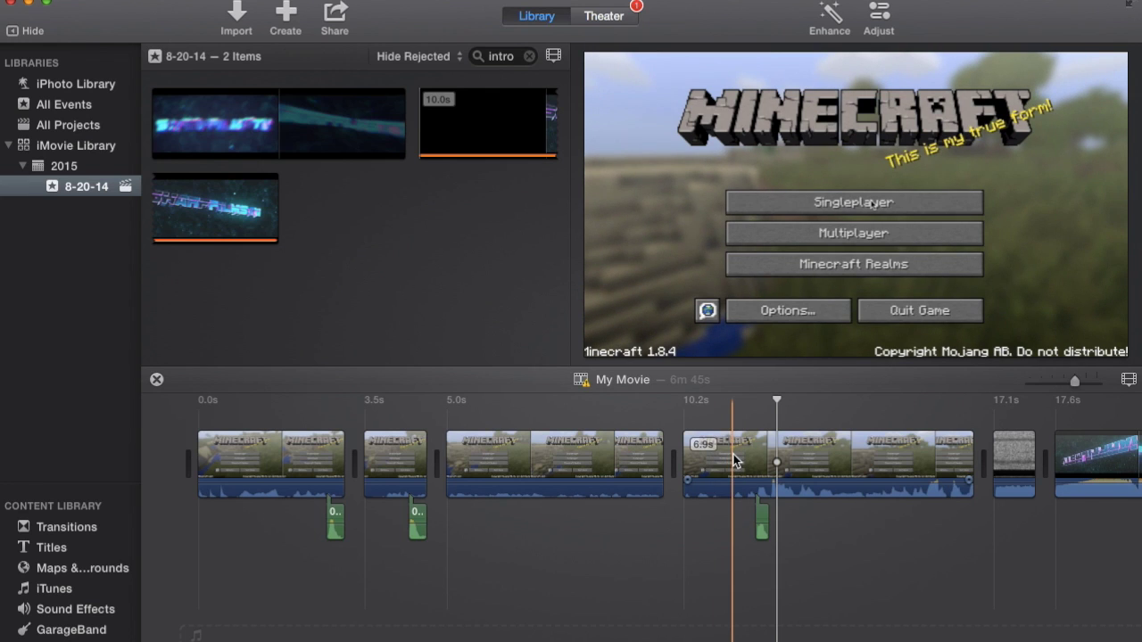
Play the cut from the last opening clip through the TV static clip into the intro
scroll(733, 460, "right", 3)
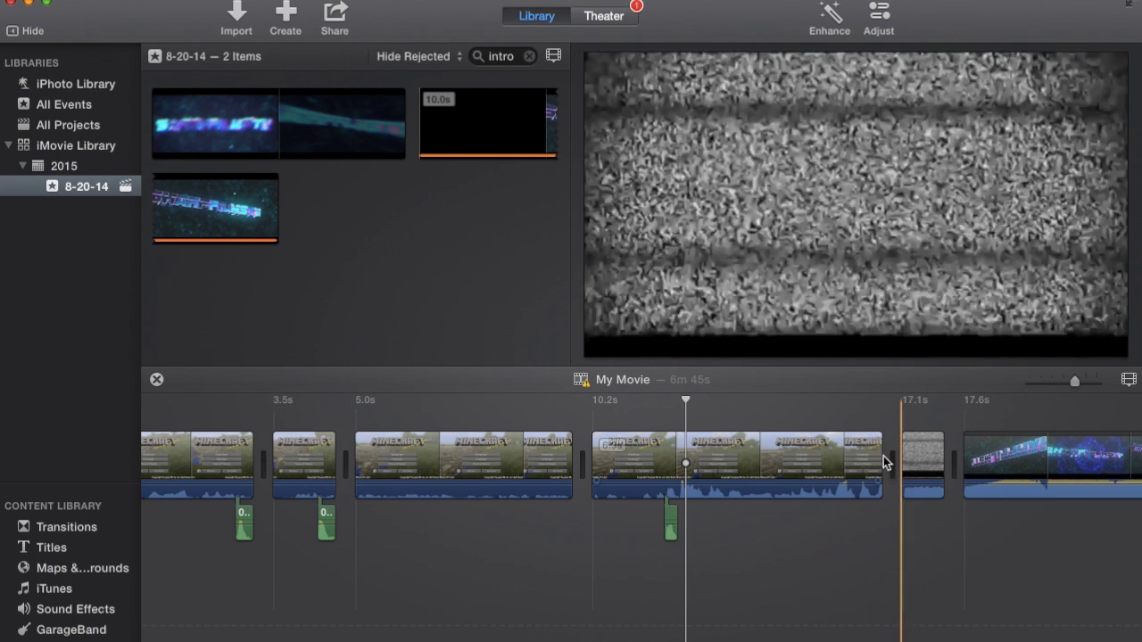
key("space")
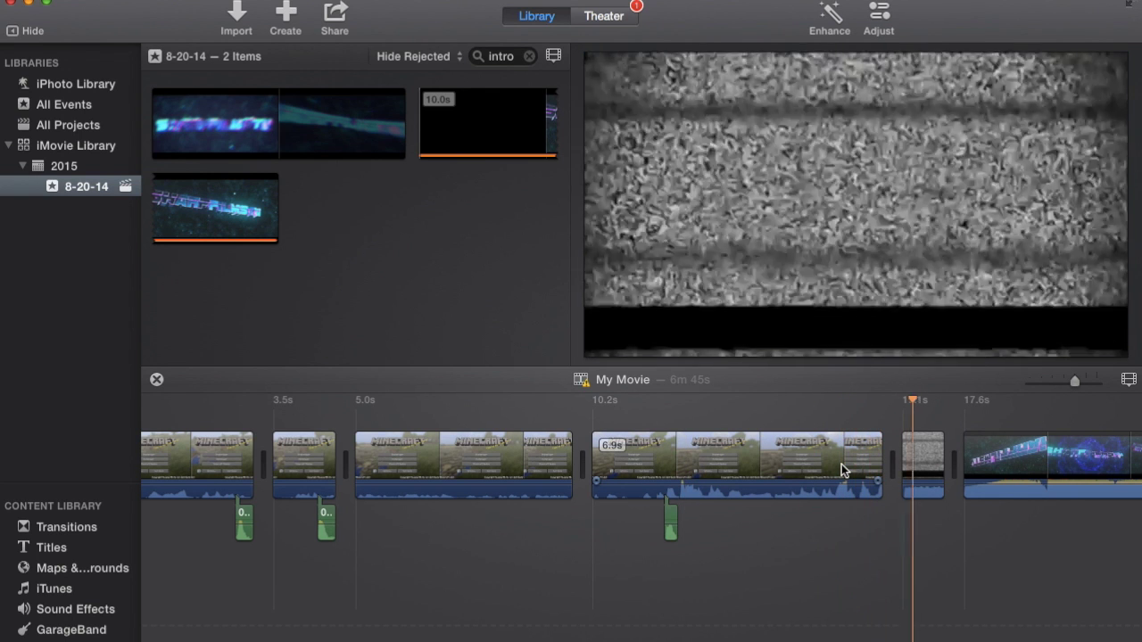
scroll(842, 464, "right", 5)
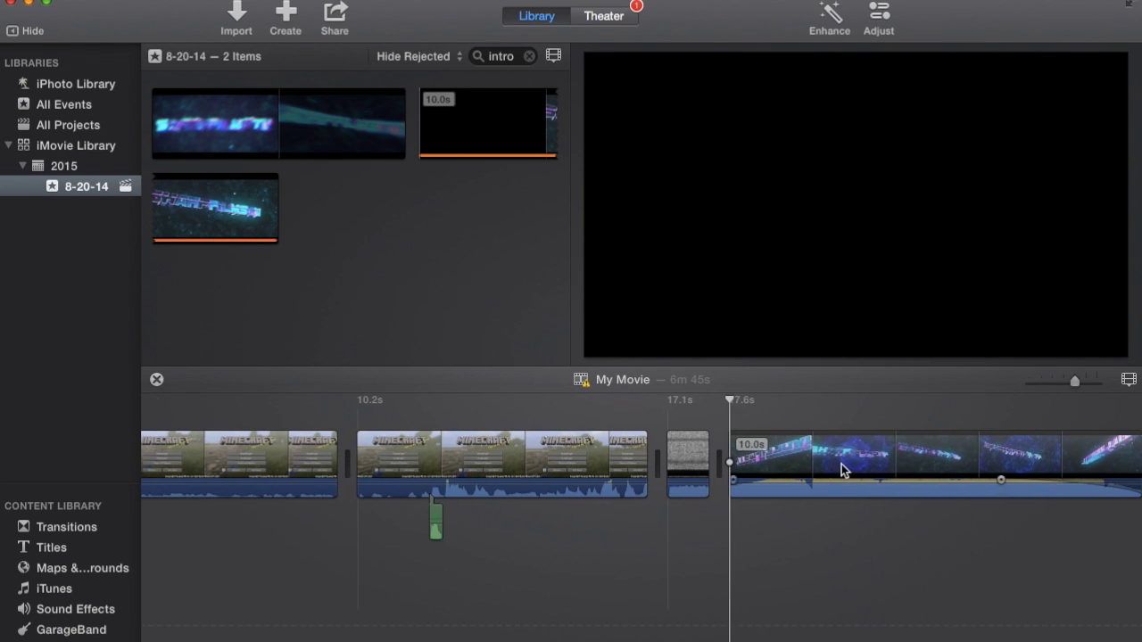
scroll(841, 446, "right", 5)
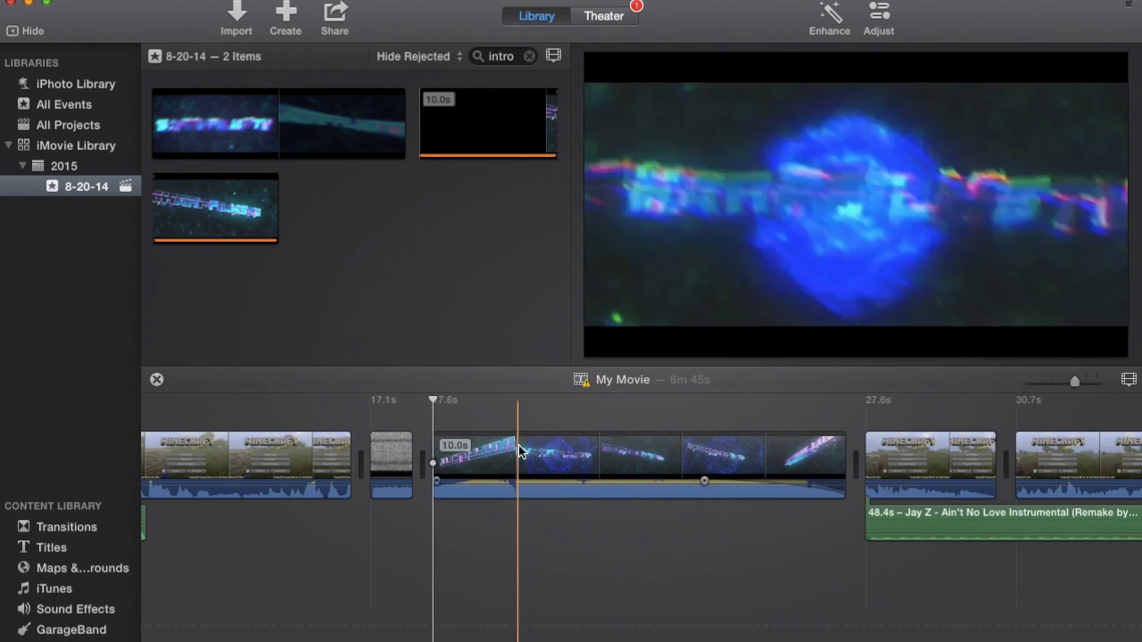
Examine the 10-second intro clip and where the background music starts beneath the clips following it
scroll(525, 453, "left", 6)
scroll(524, 452, "left", 5)
scroll(538, 518, "right", 10)
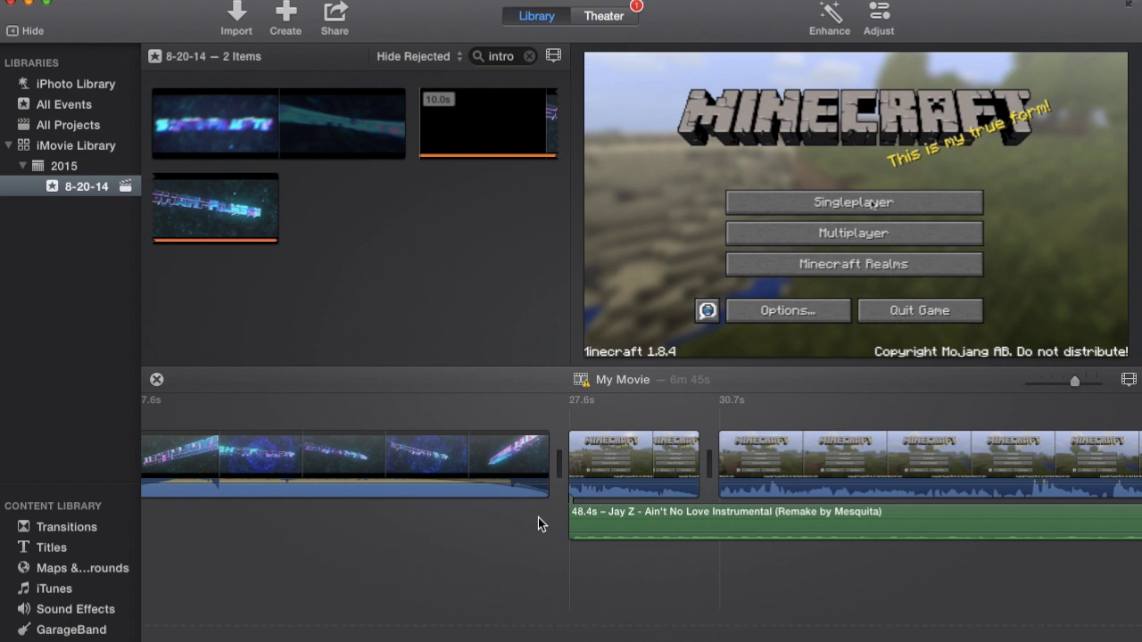
scroll(629, 544, "right", 15)
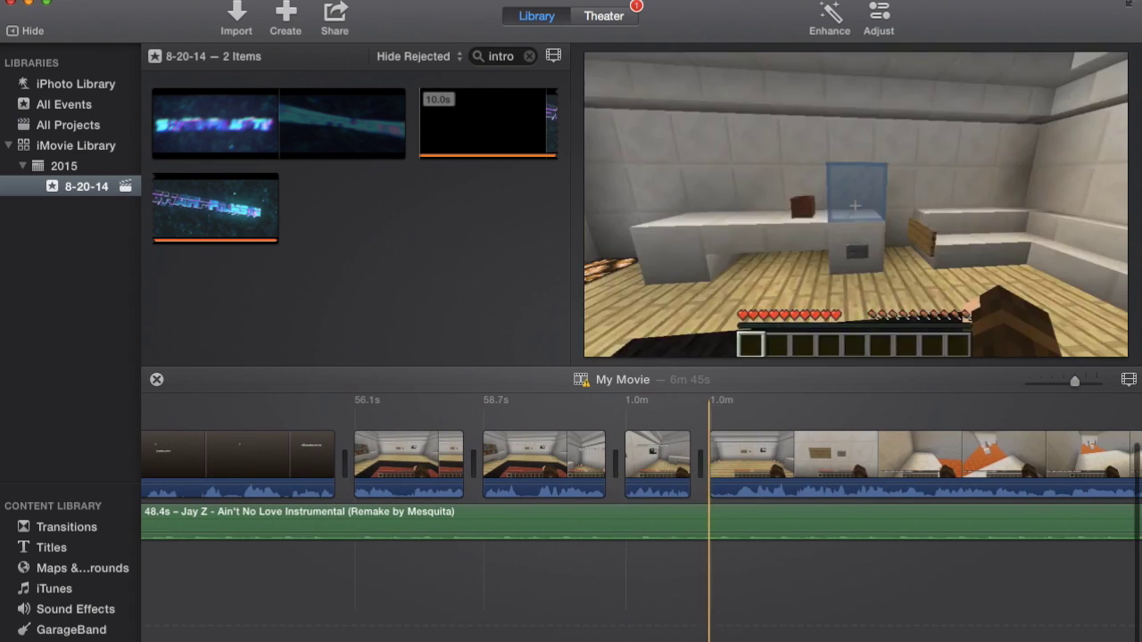
scroll(633, 457, "left", 15)
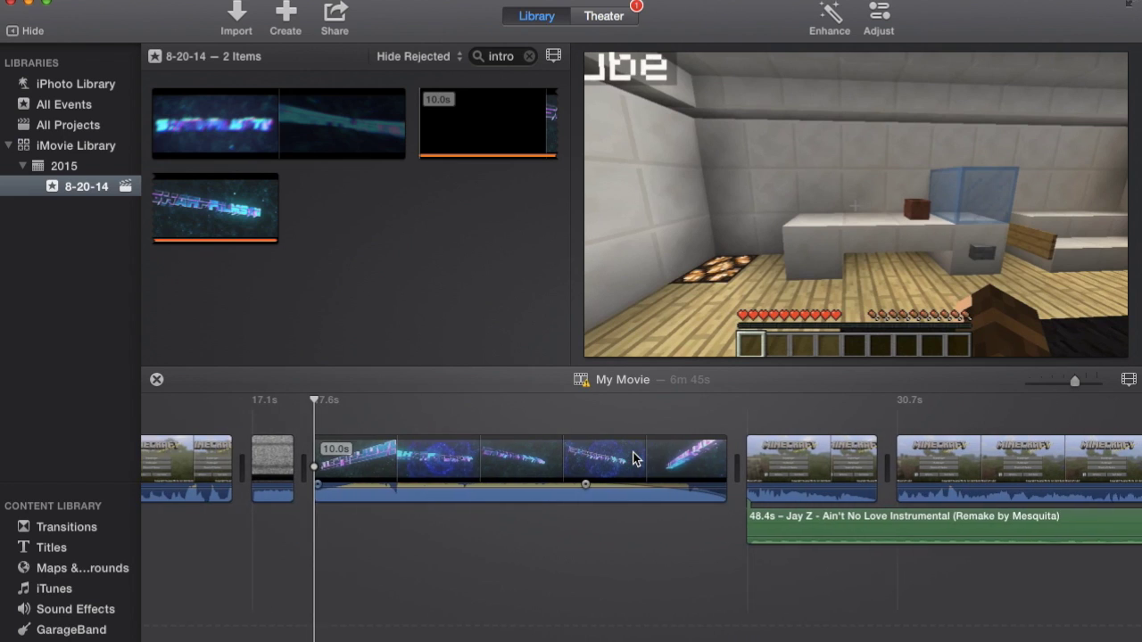
scroll(633, 456, "right", 2)
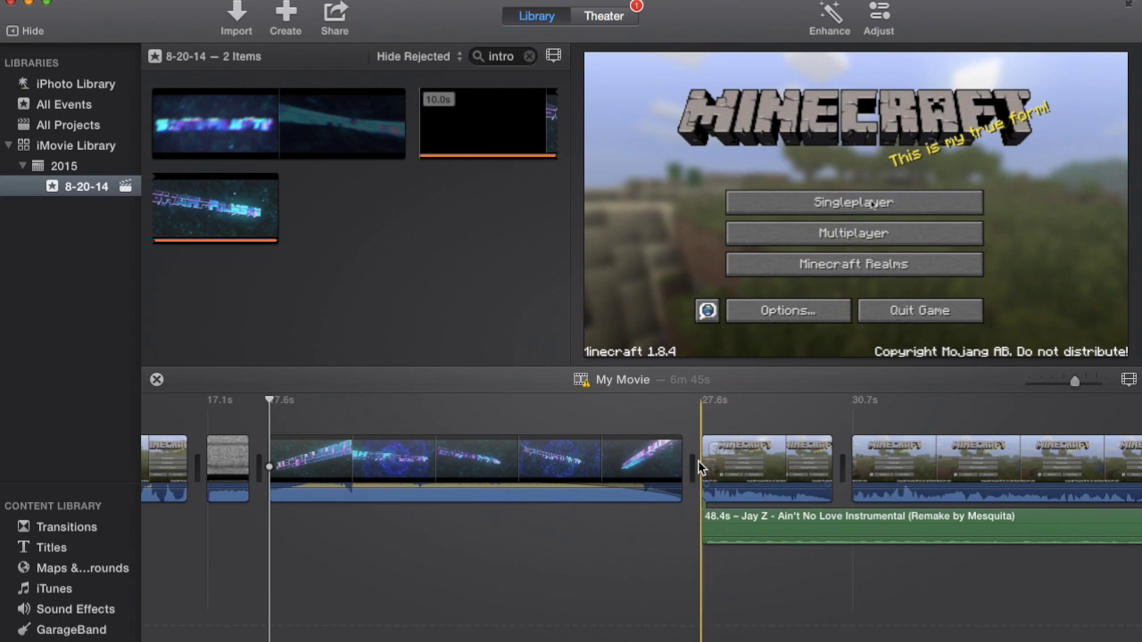
scroll(484, 513, "right", 4)
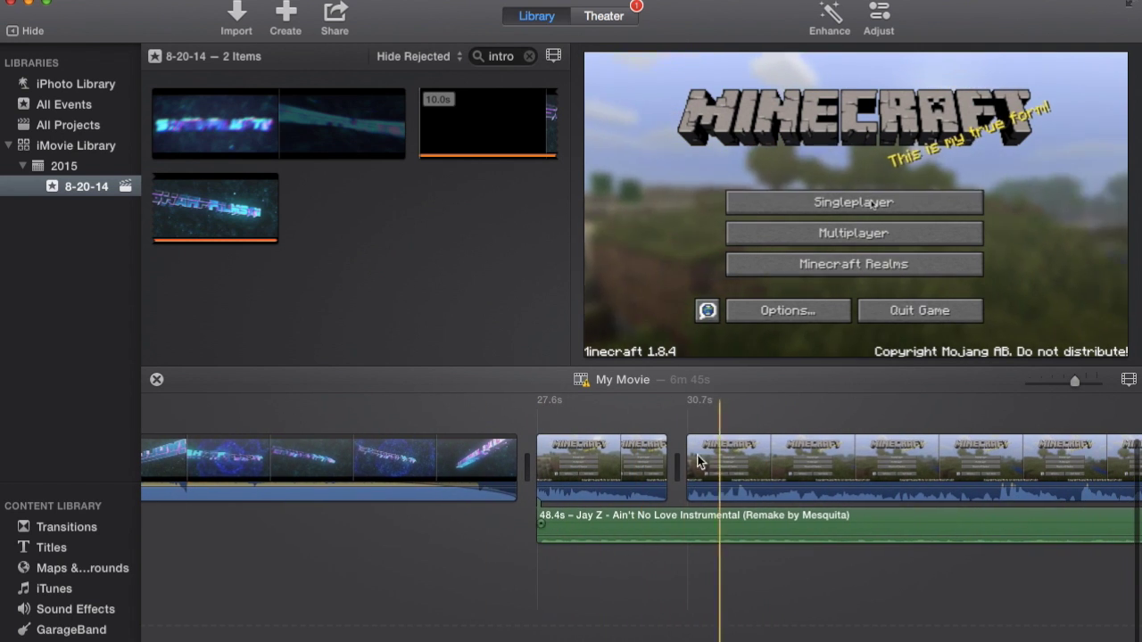
Set the volume of the 48.4-second Jay Z instrumental track to 63% and play the movie to hear it
left_click(646, 521)
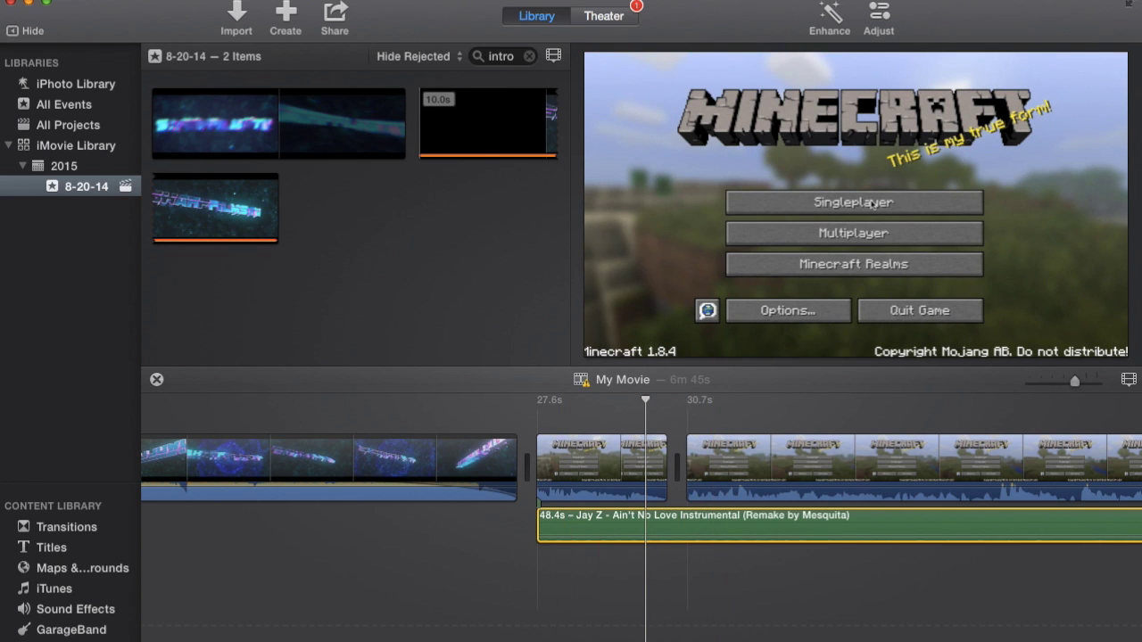
left_click(879, 16)
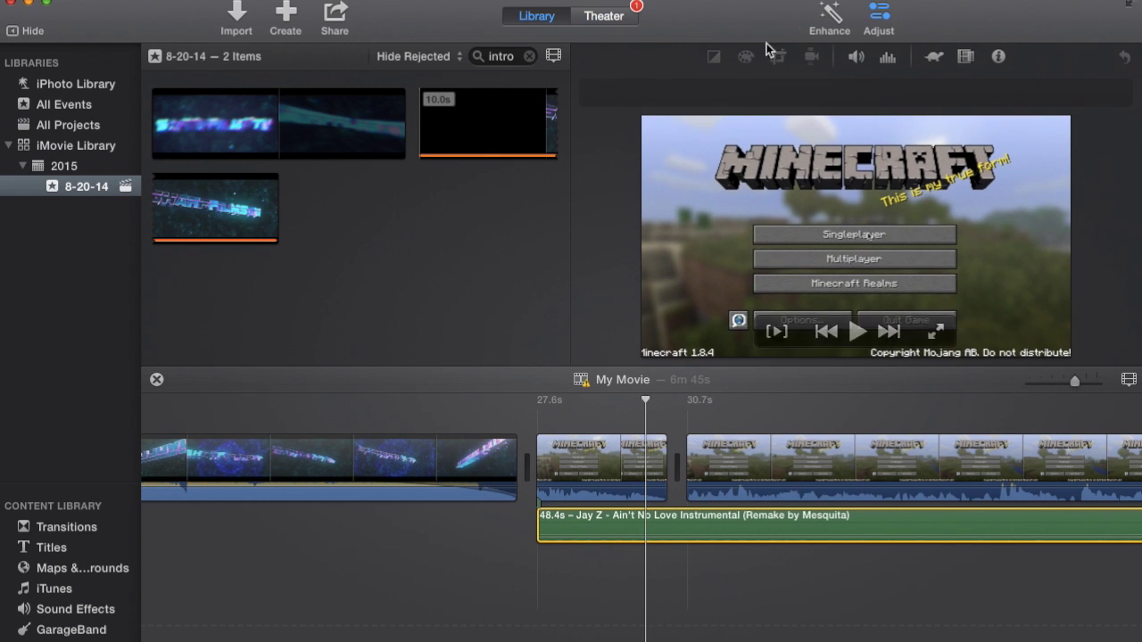
left_click(855, 56)
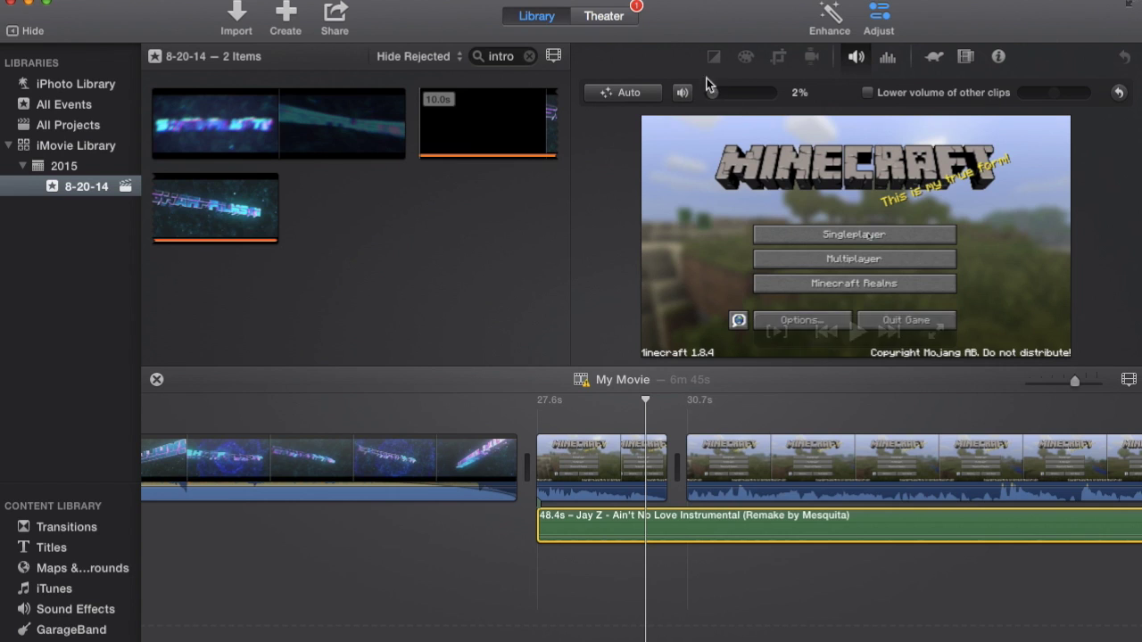
mouse_move(724, 92)
left_mouse_down()
mouse_move(755, 93)
mouse_move(741, 94)
left_mouse_up()
key("space")
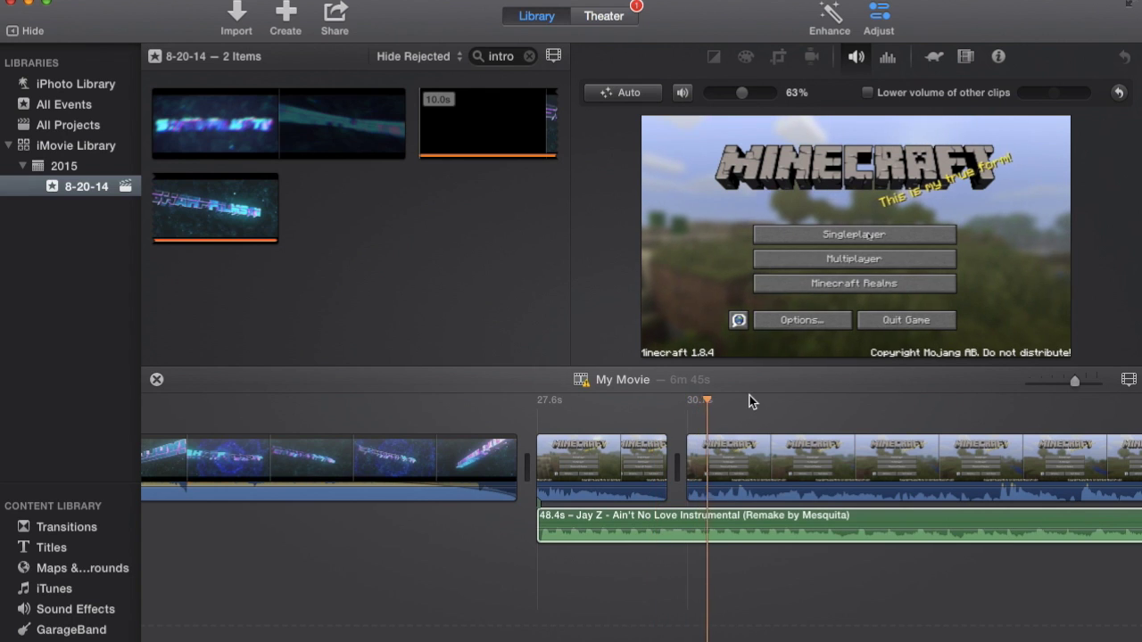
key("space")
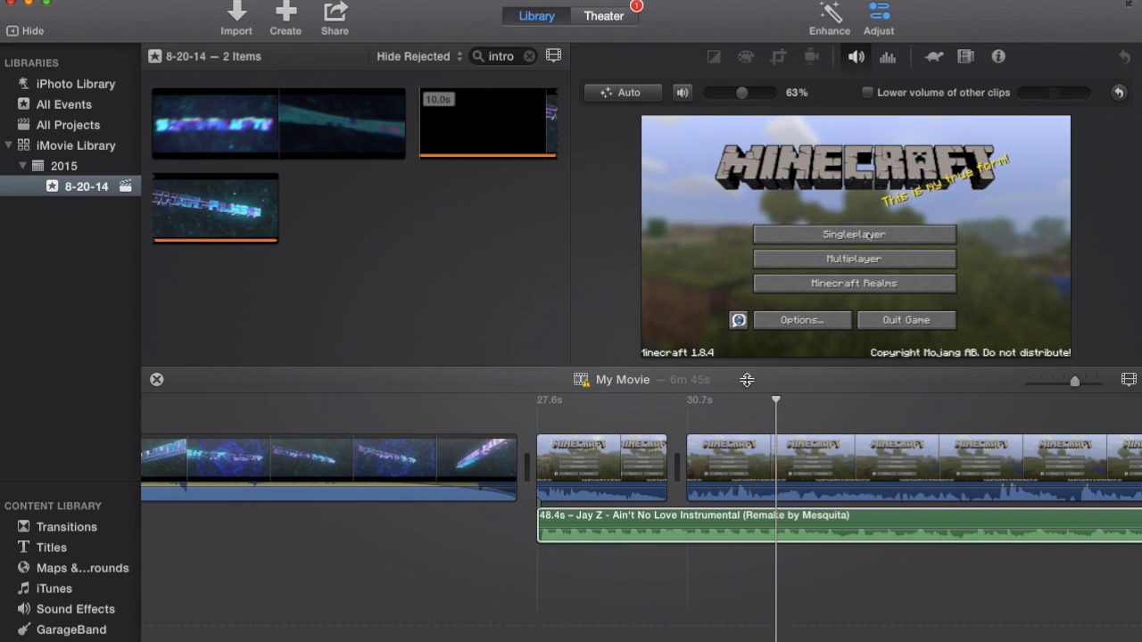
Check the volume of the Minecraft menu clip at 30.7s and lower the 48.4-second Jay Z instrumental track's volume to 2%
left_click(748, 492)
left_click(749, 492)
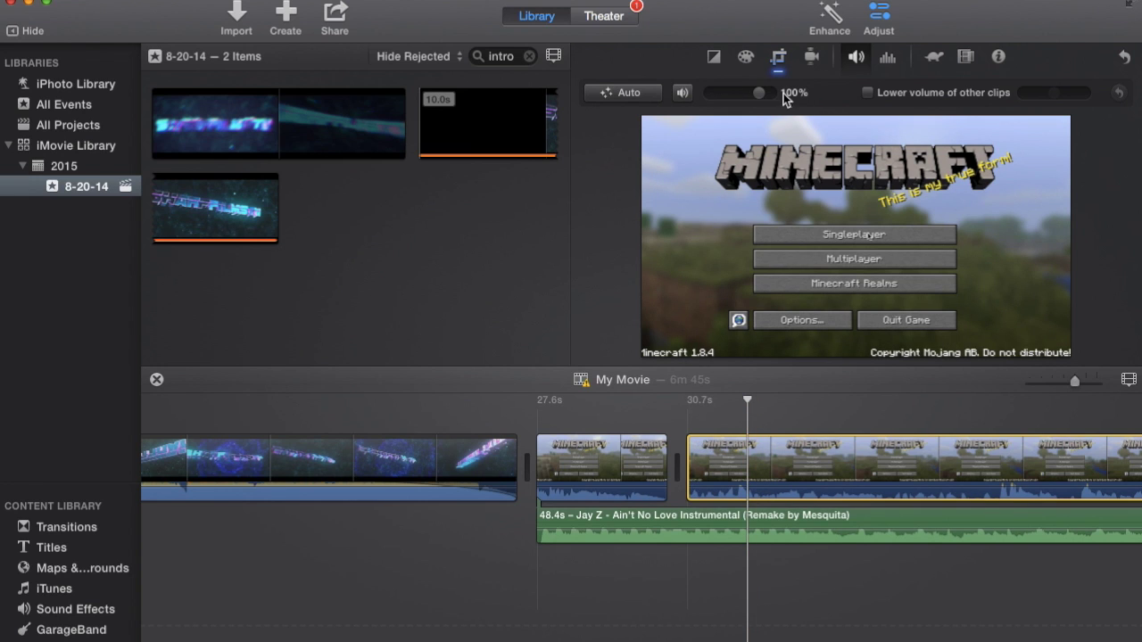
left_click(685, 528)
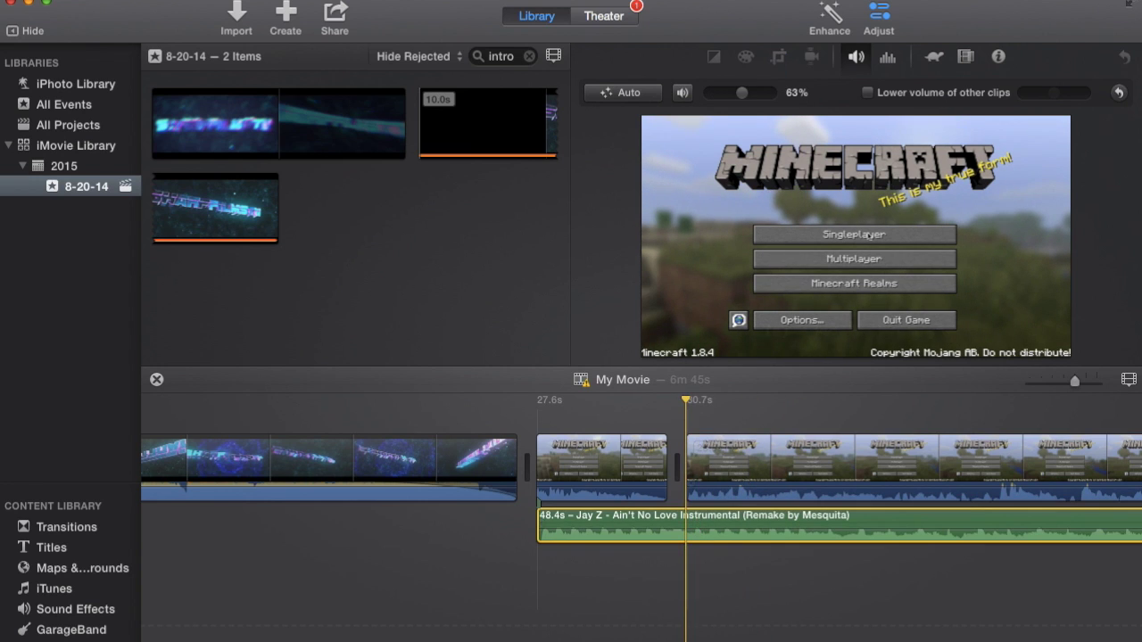
left_click_drag(743, 92, 713, 98)
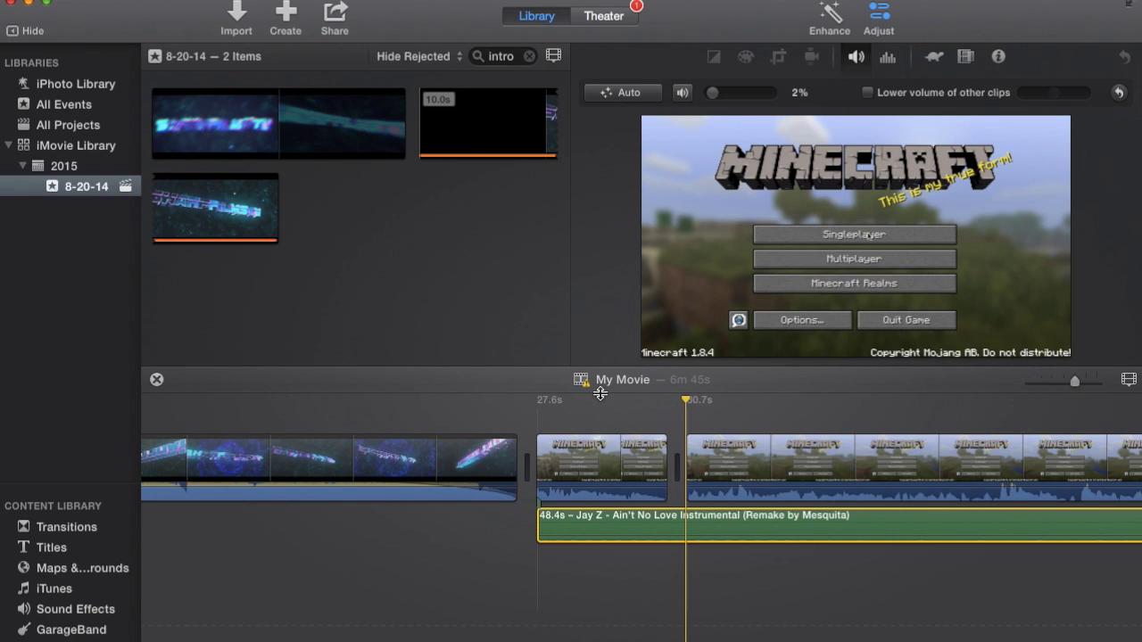
Follow the 48.4-second music track to its end and play across the music-free "You died!" clip into the following clip
scroll(600, 394, "right", 3)
mouse_move(741, 242)
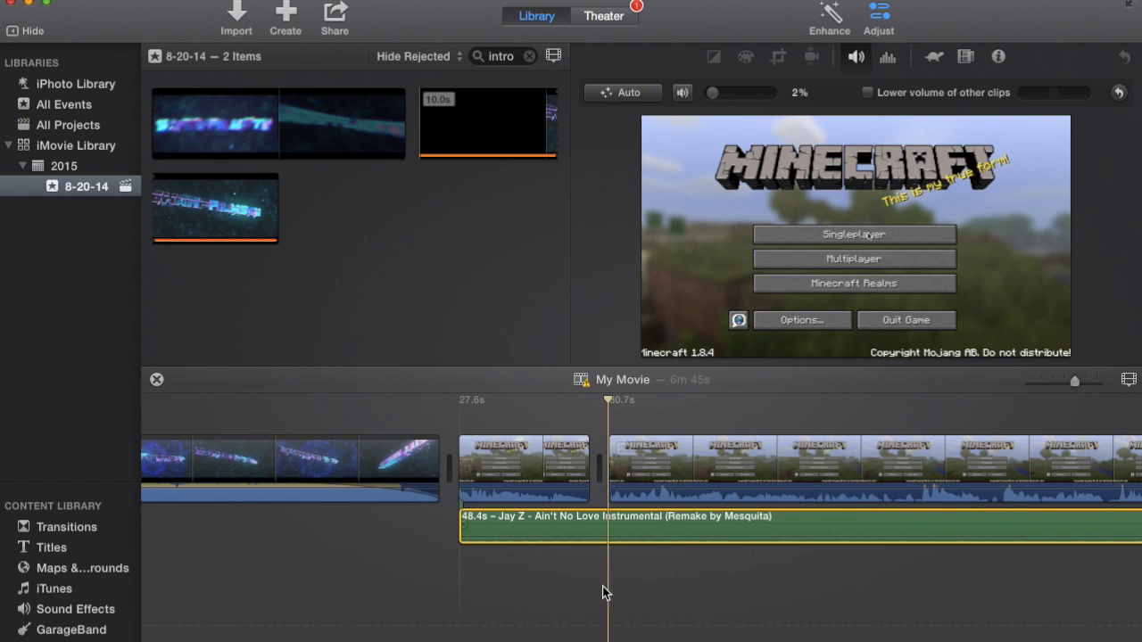
scroll(598, 593, "right", 10)
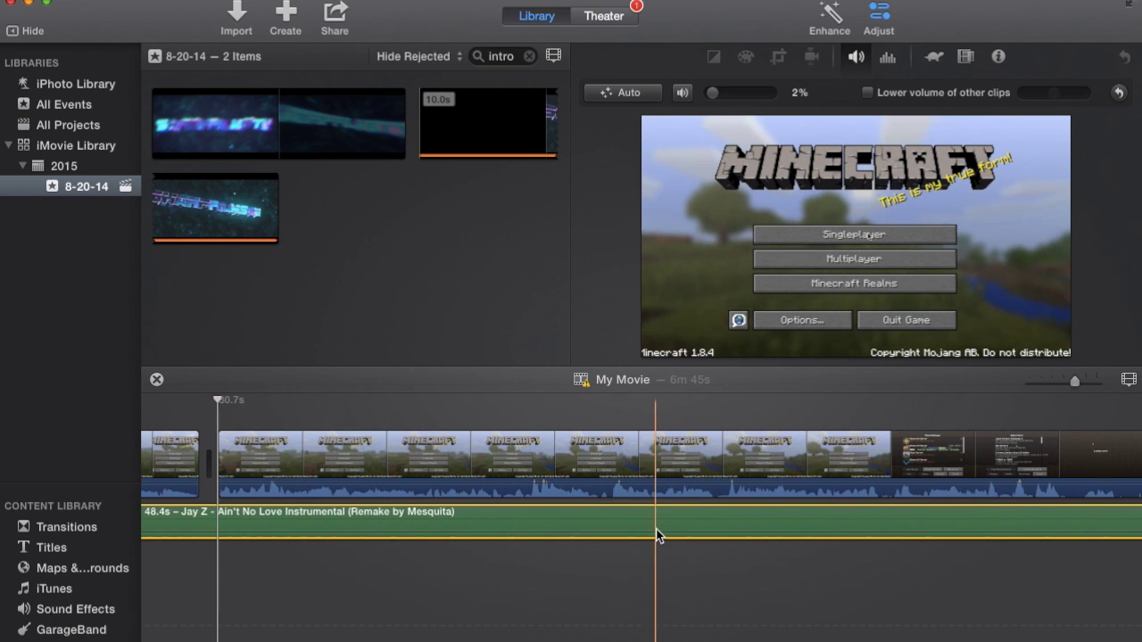
scroll(622, 528, "right", 15)
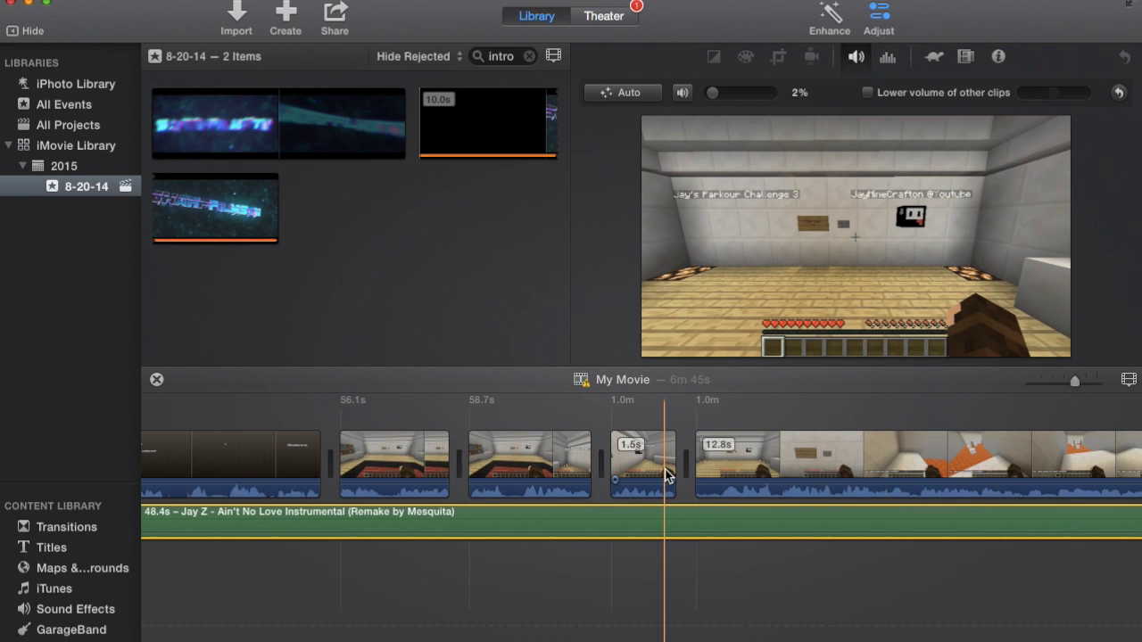
scroll(664, 476, "right", 7)
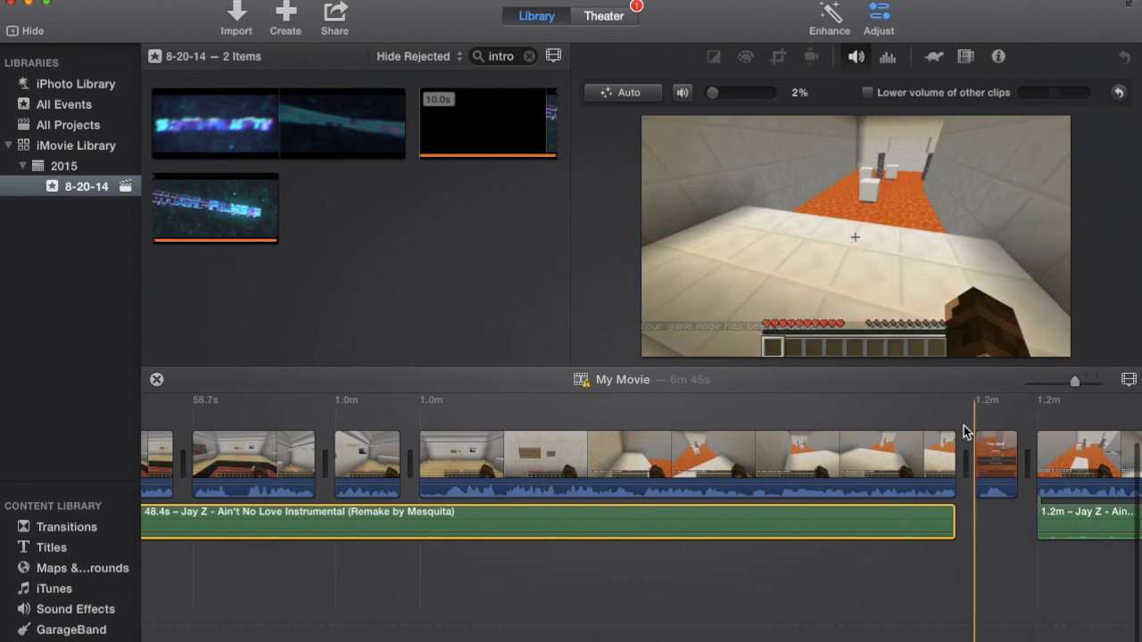
scroll(964, 432, "right", 3)
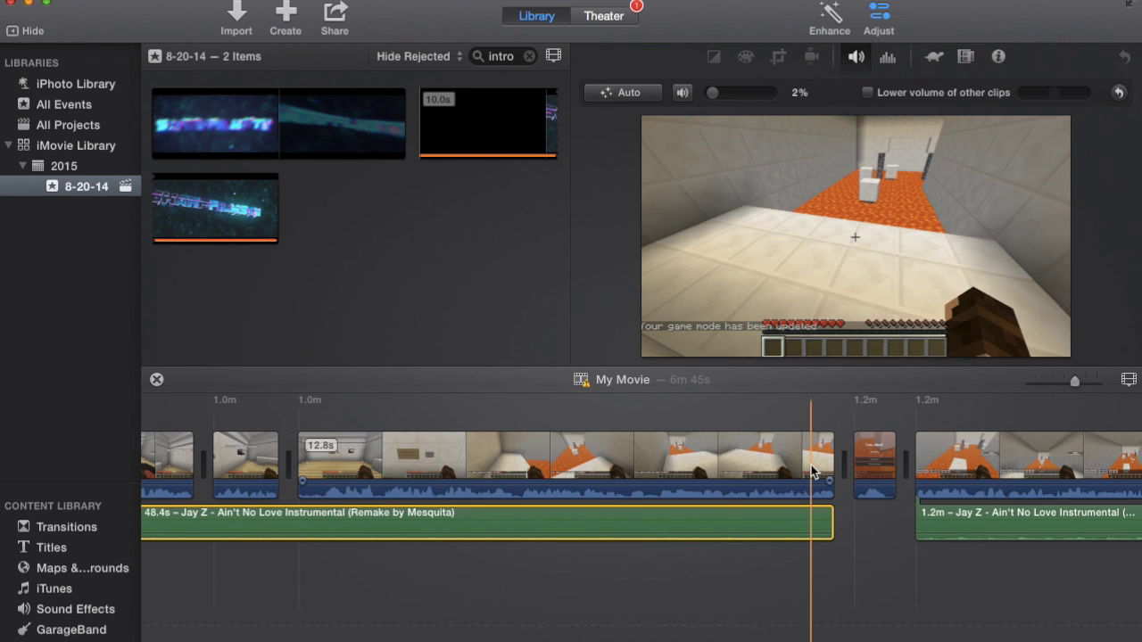
key("space")
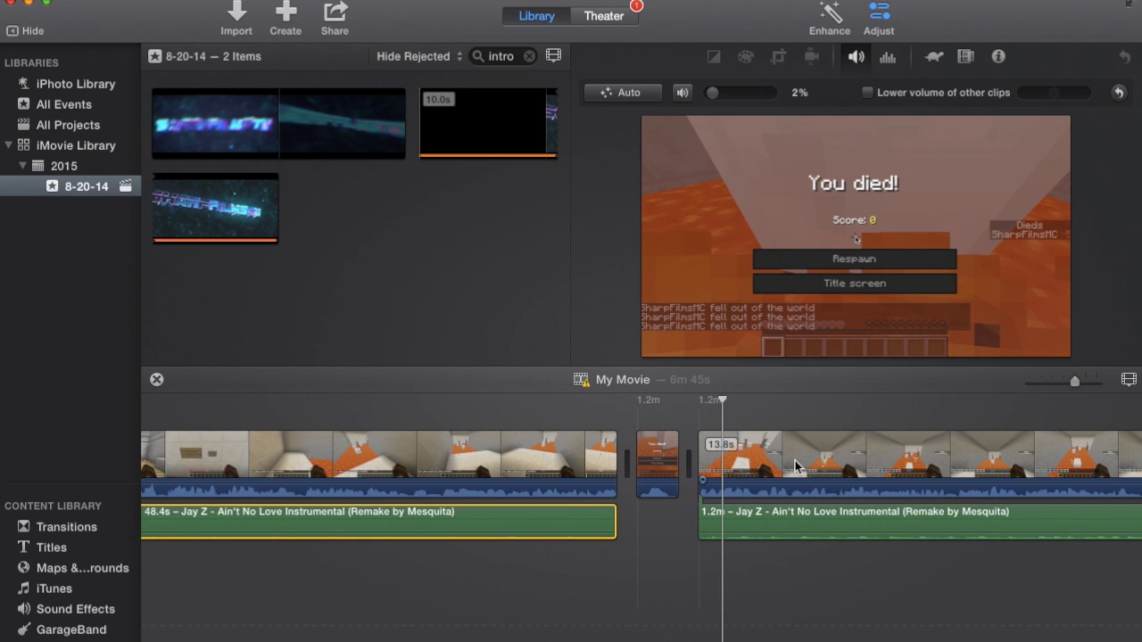
Find the brief Viking picture overlaid on the 5.3-second lava parkour clip and play across it
scroll(796, 465, "right", 5)
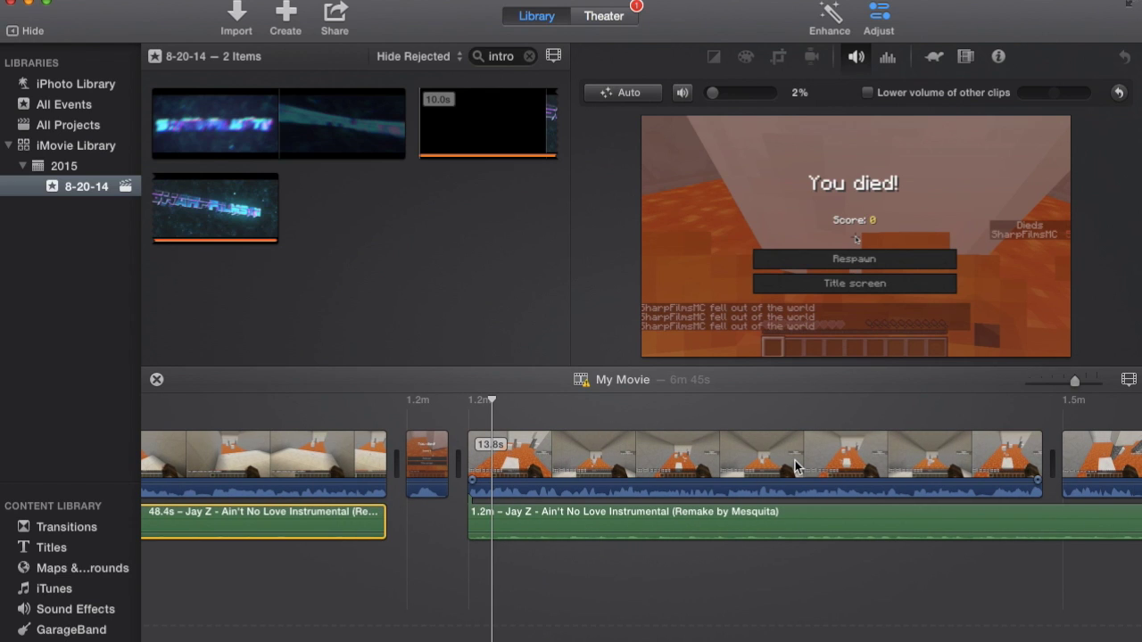
scroll(825, 474, "right", 15)
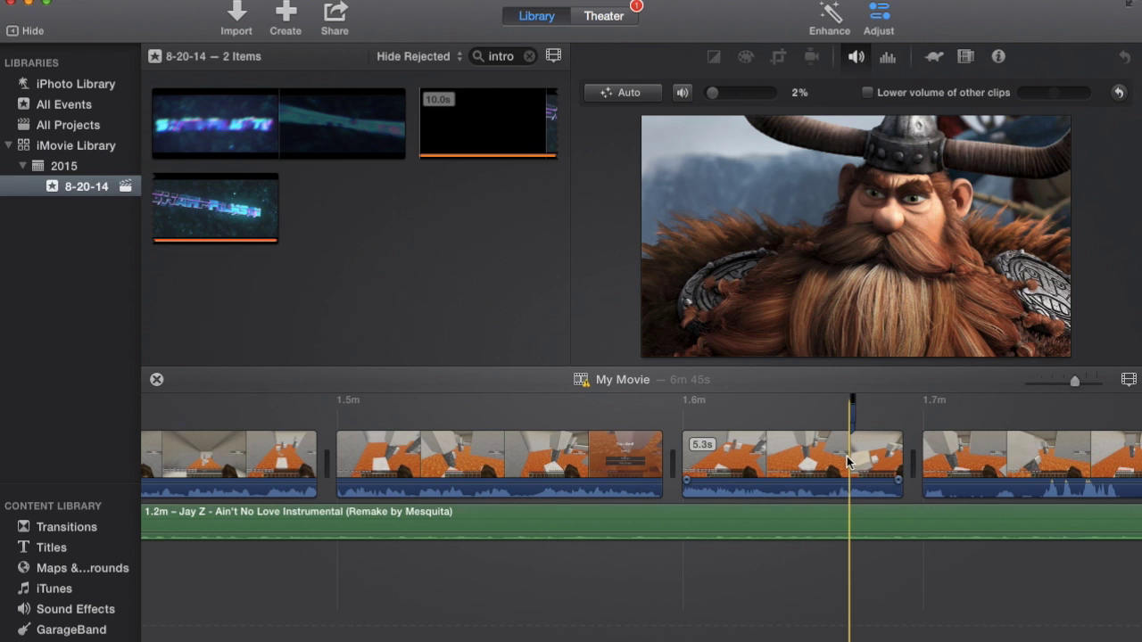
scroll(849, 461, "right", 5)
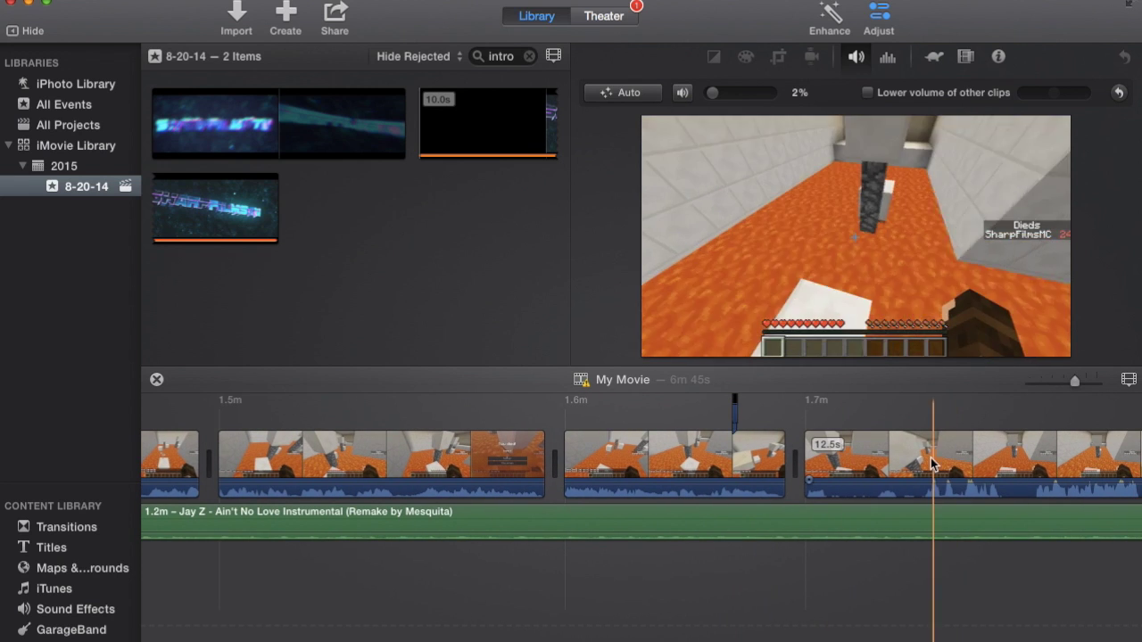
scroll(906, 462, "right", 5)
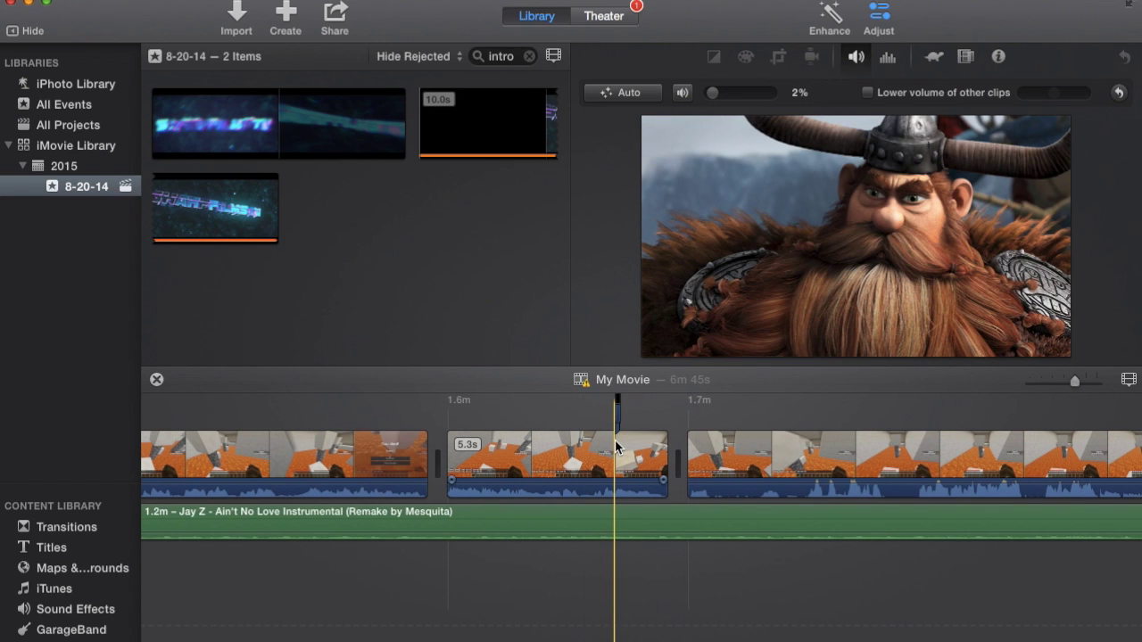
key("space")
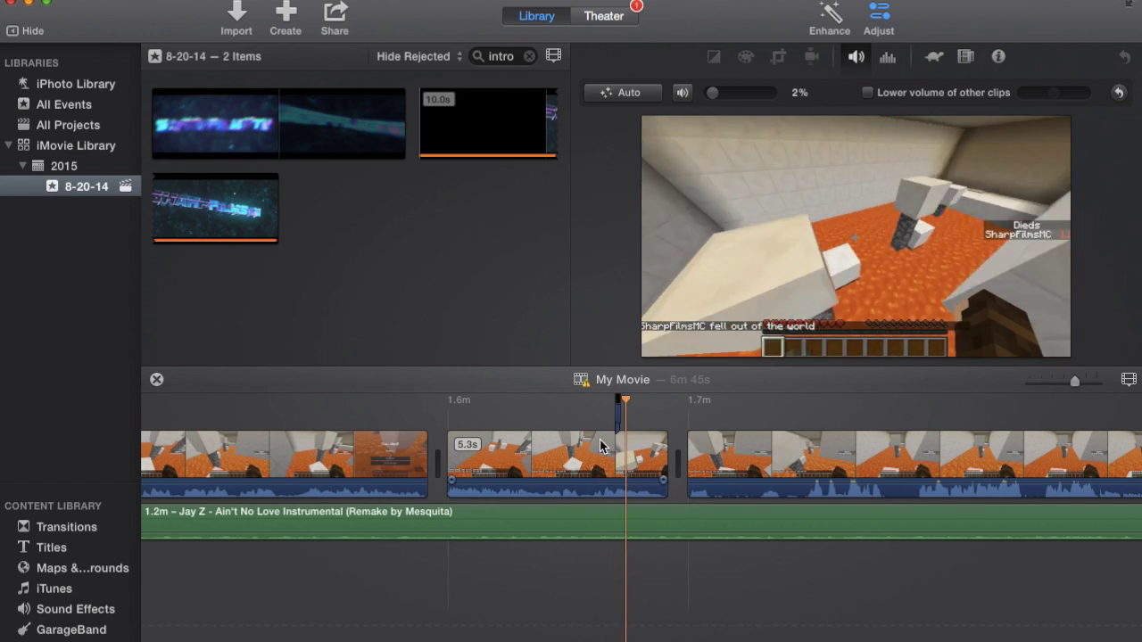
Review the lava parkour cuts up to the 3.1-second death clip and play from it through the TV static clip
scroll(600, 446, "right", 7)
scroll(600, 445, "right", 5)
scroll(679, 444, "right", 15)
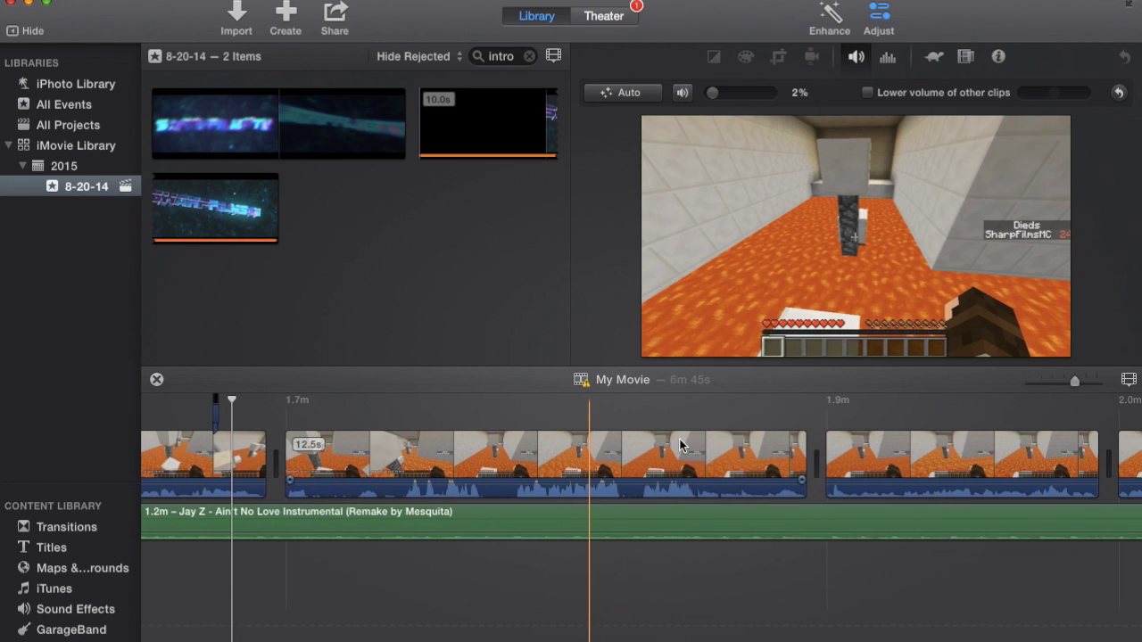
scroll(795, 437, "right", 8)
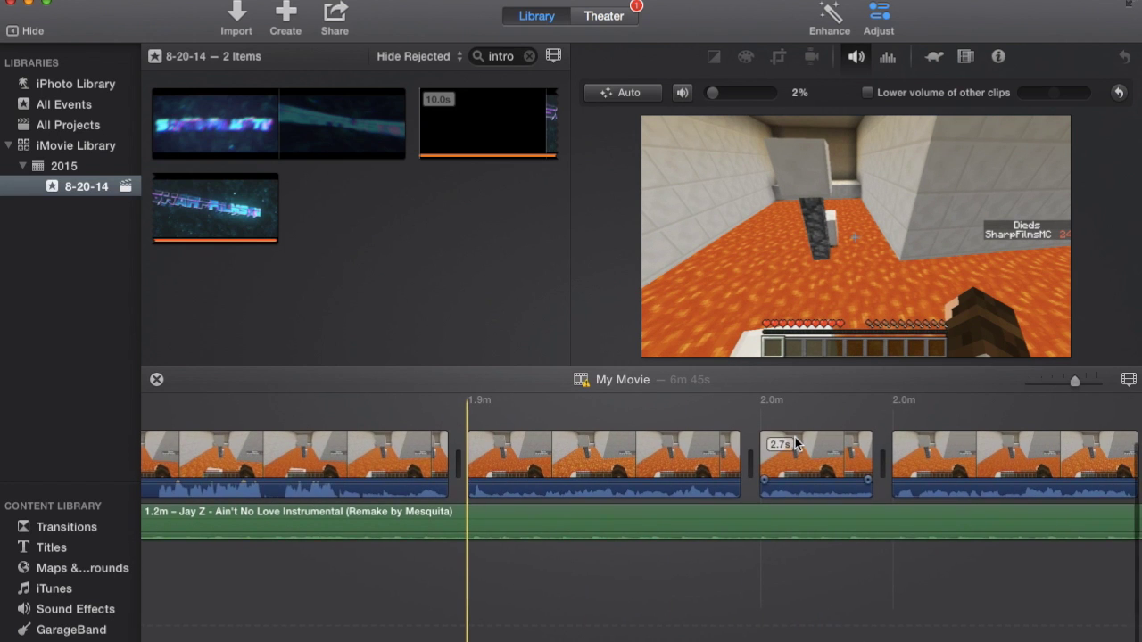
scroll(588, 451, "right", 6)
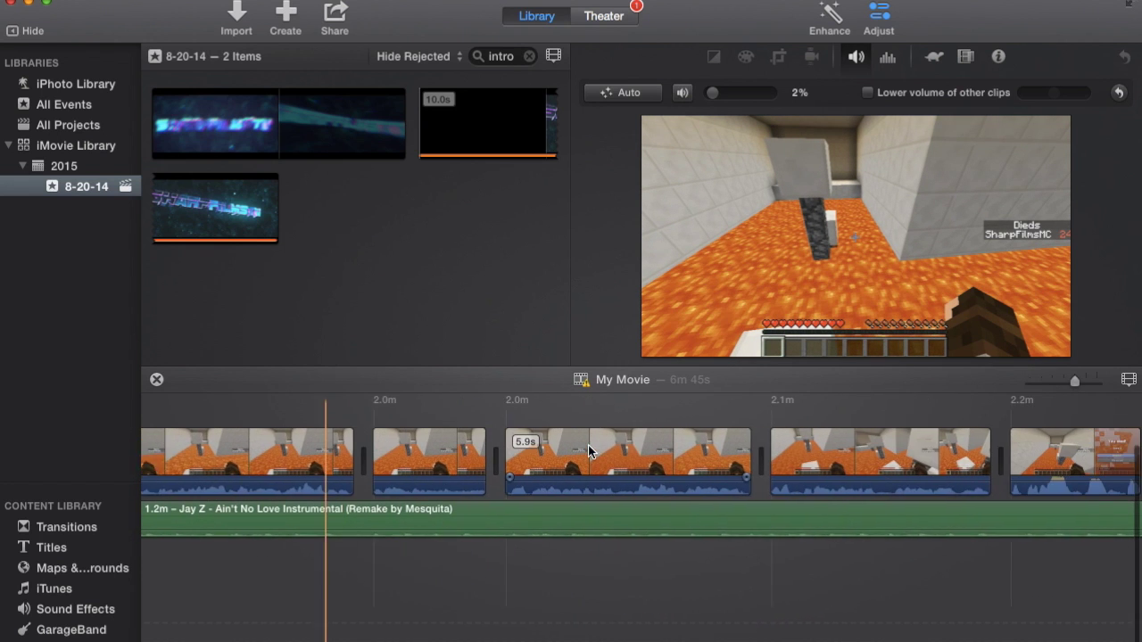
scroll(881, 453, "right", 5)
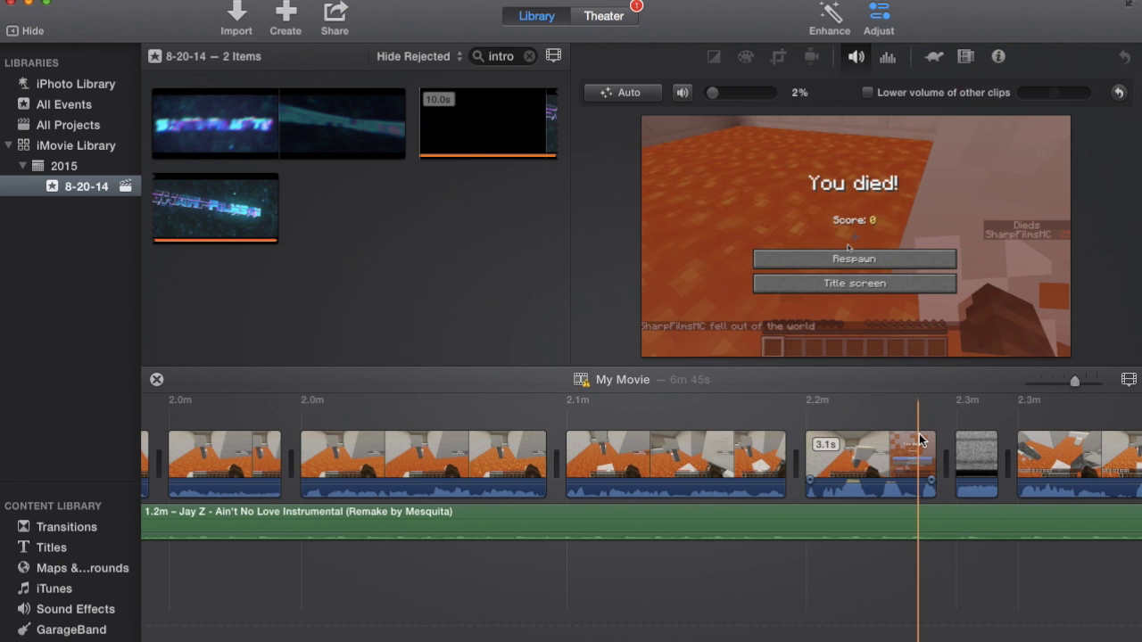
key("space")
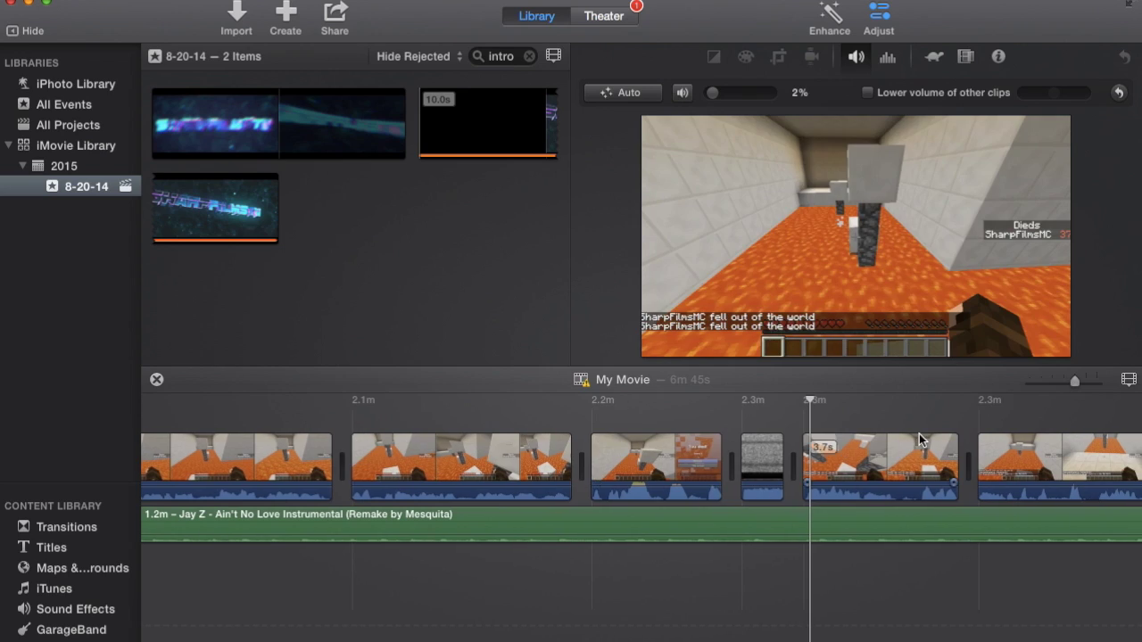
Locate the end of the 1.2-minute music track and play part of the 9.7-second clip without music
scroll(740, 510, "right", 5)
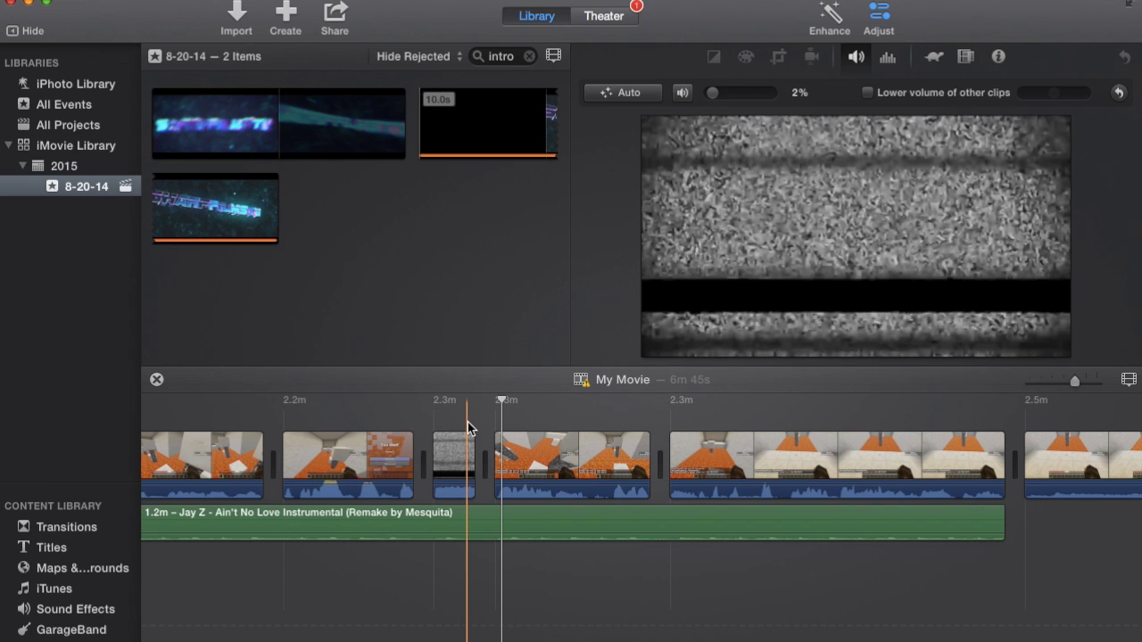
scroll(468, 422, "right", 2)
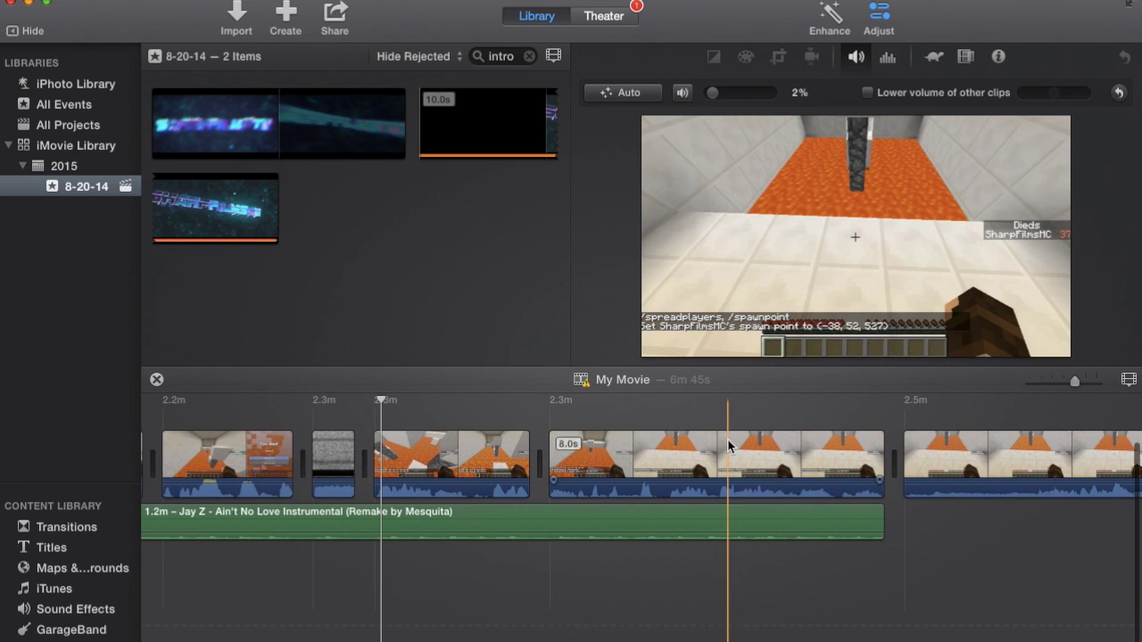
scroll(728, 440, "right", 3)
scroll(728, 440, "right", 3)
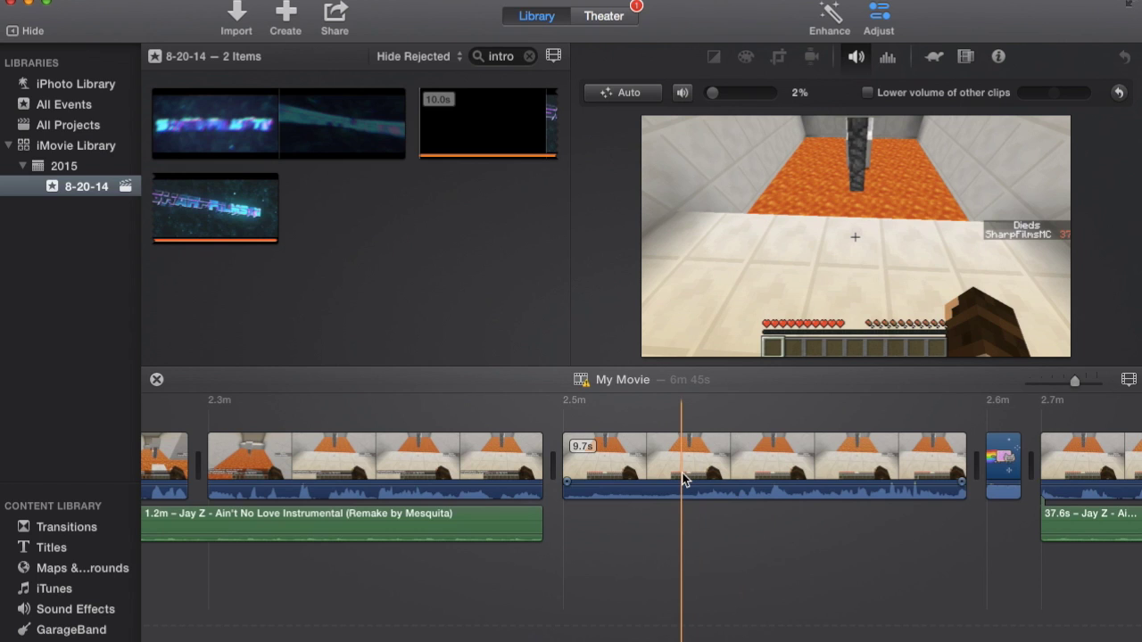
key("space")
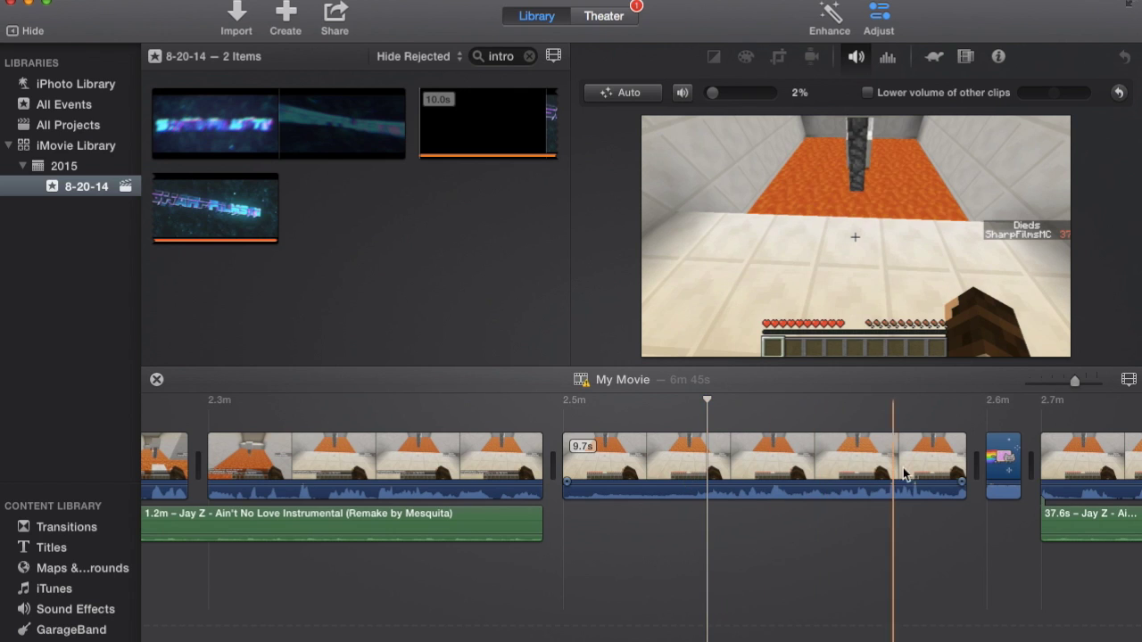
Preview the Nyan Cat clip and play from the end of the 9.7-second clip through it into the 3.3-second clip
left_click(996, 459)
scroll(937, 471, "right", 5)
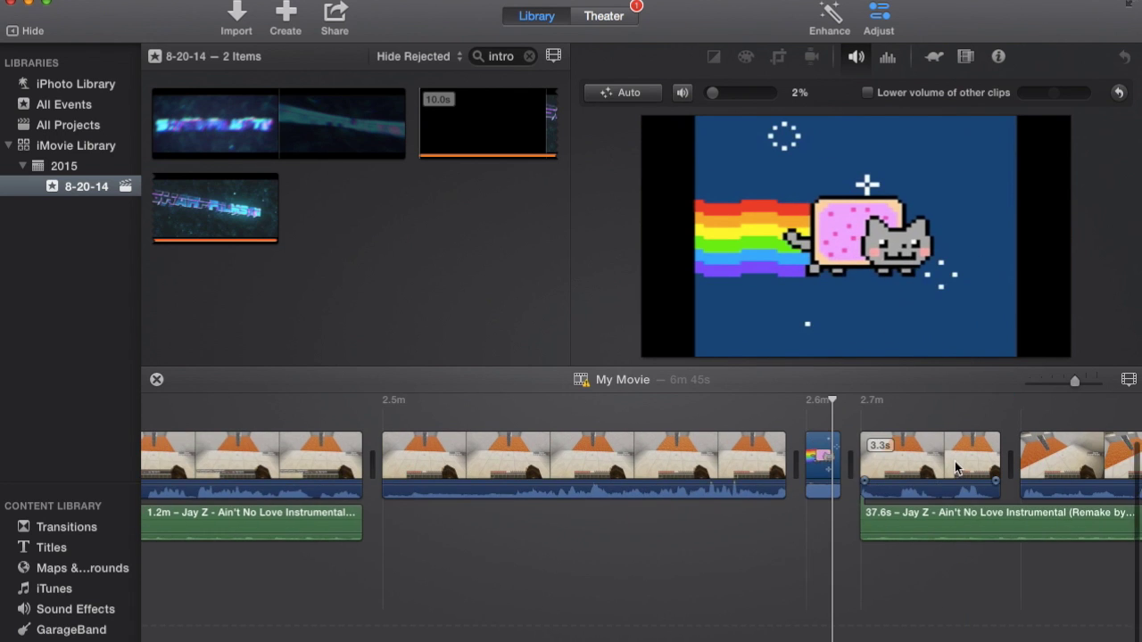
scroll(925, 474, "right", 2)
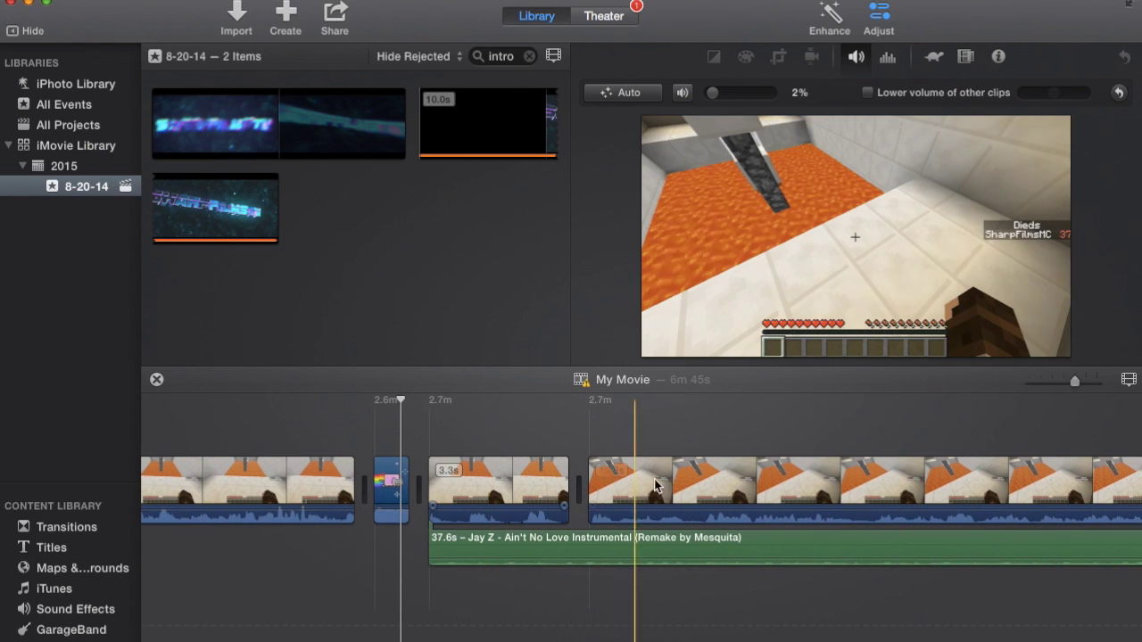
scroll(713, 482, "right", 4)
scroll(662, 485, "left", 3)
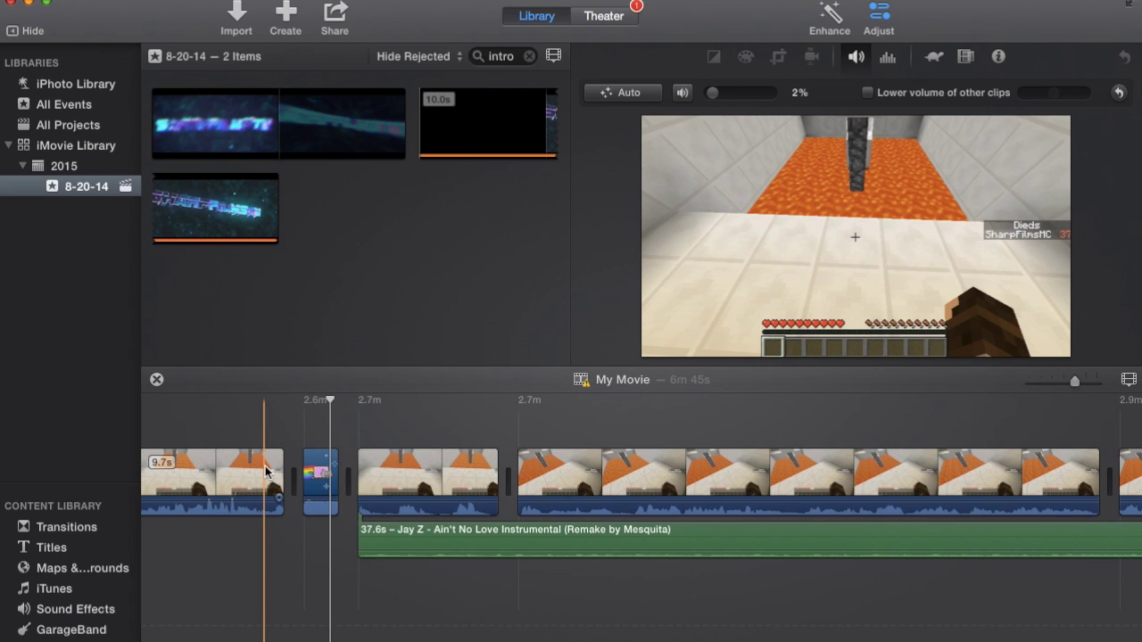
key("space")
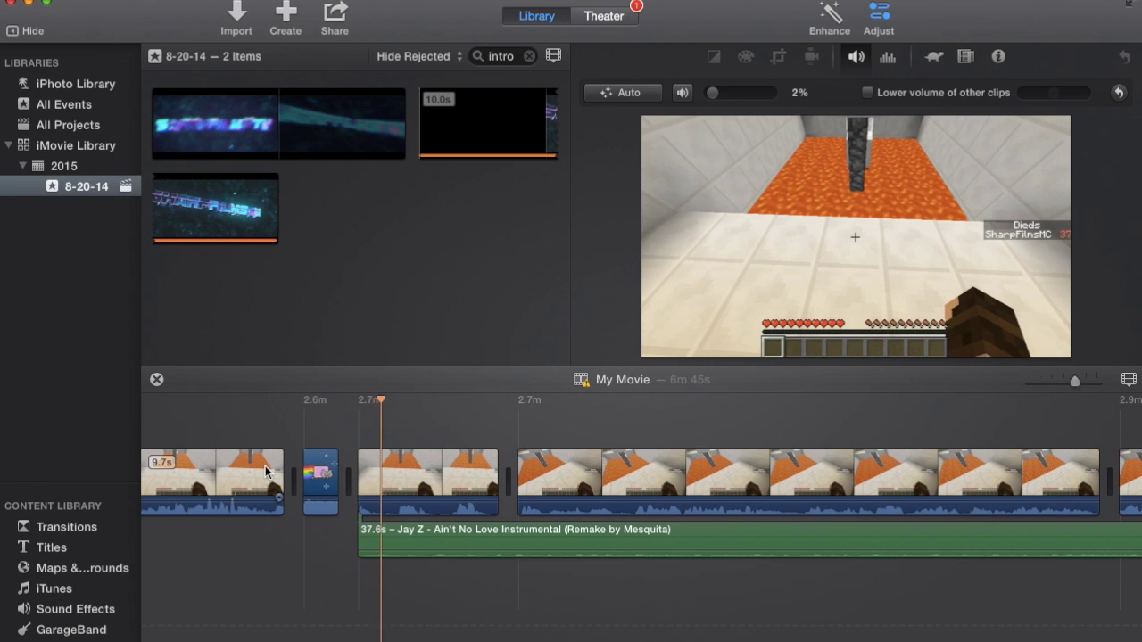
Follow the 37.6-second music track to its end and play from the quit confirmation scene into the 4.6-second clip
scroll(478, 528, "right", 5)
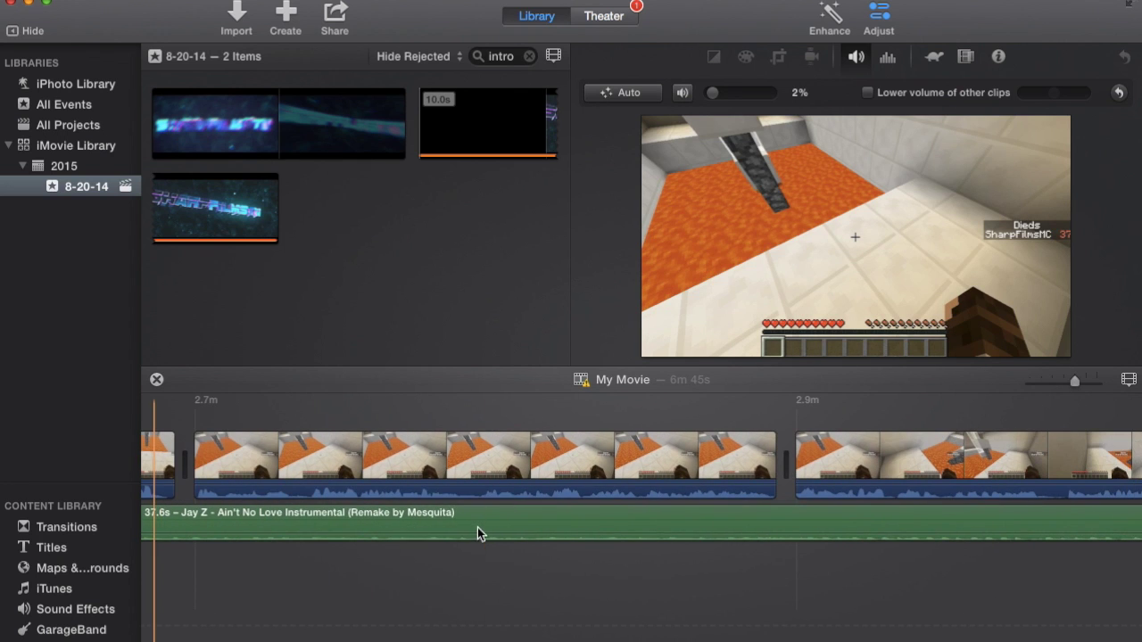
scroll(721, 446, "right", 3)
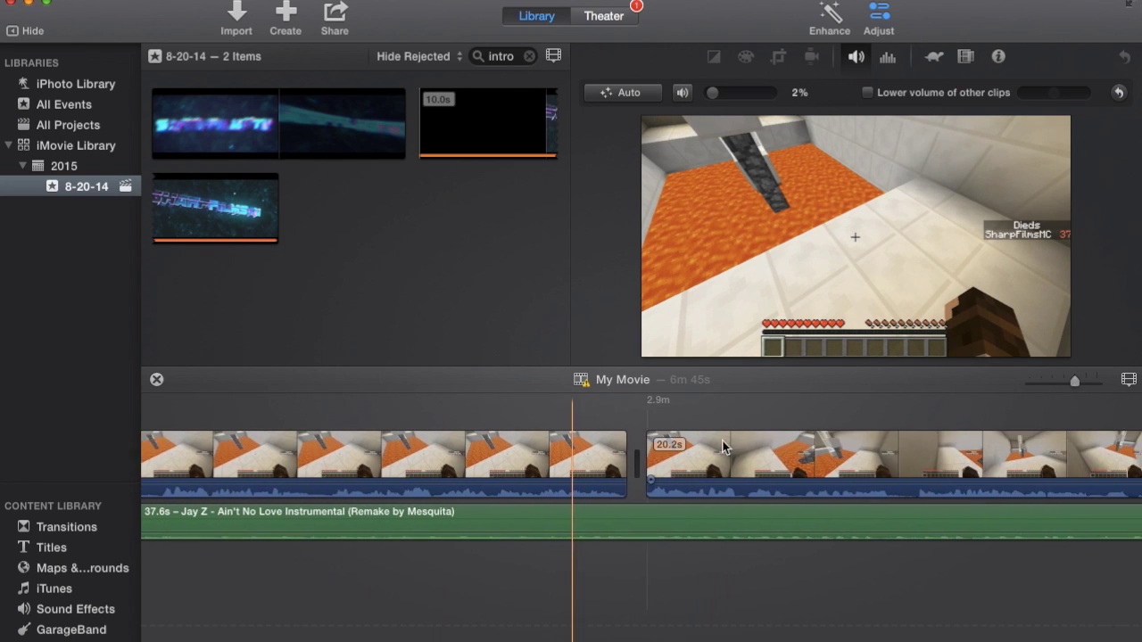
scroll(722, 444, "right", 8)
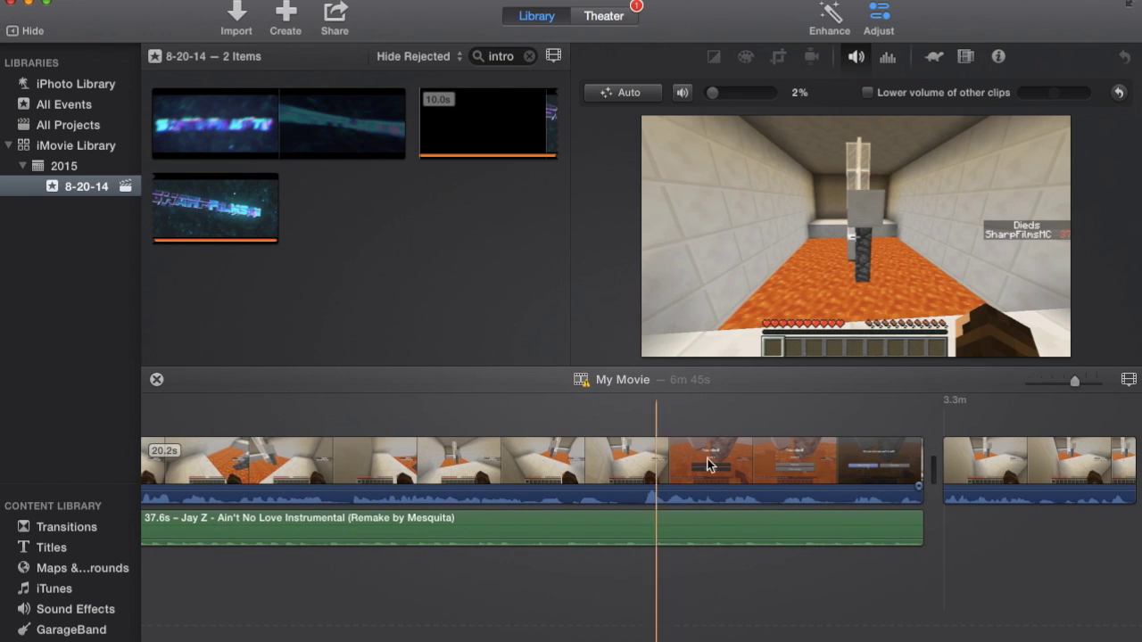
left_click(831, 459)
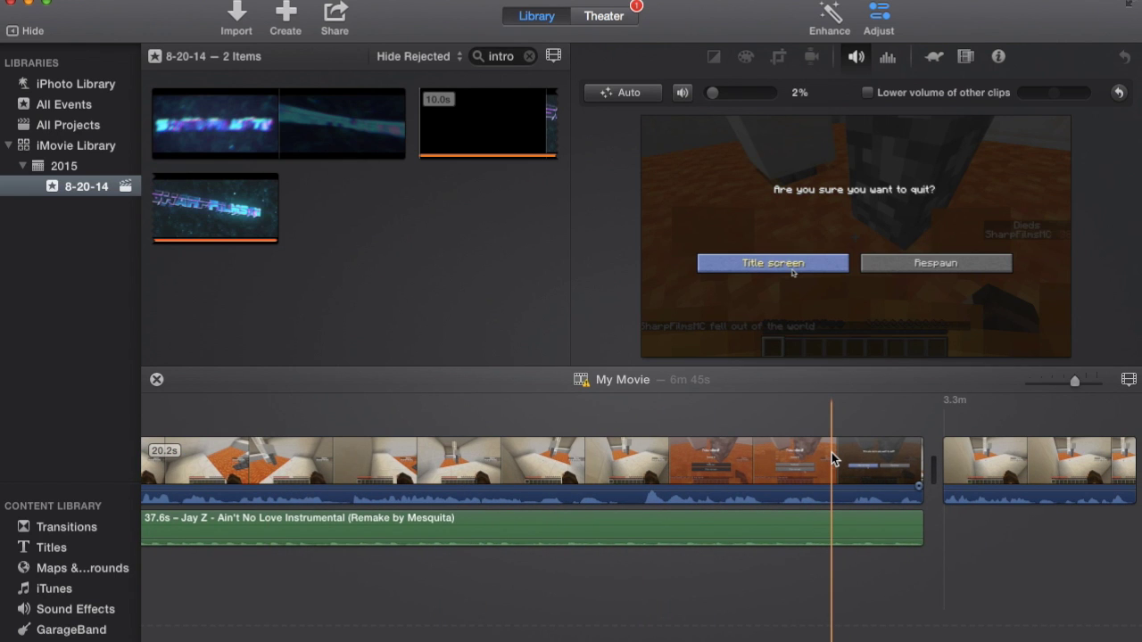
scroll(884, 462, "right", 5)
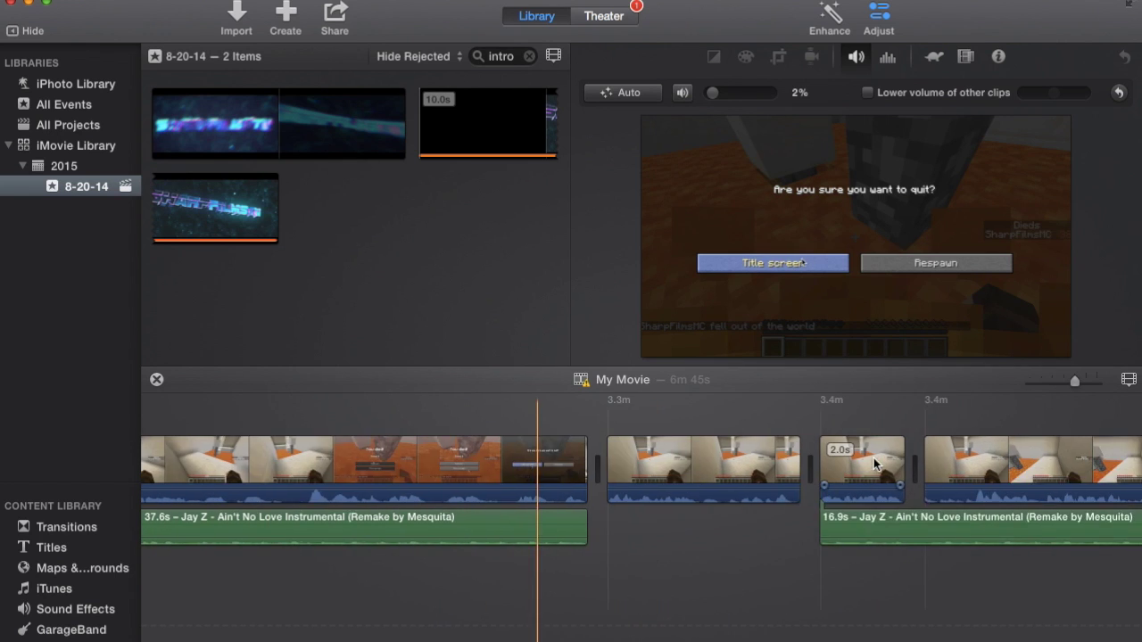
key("space")
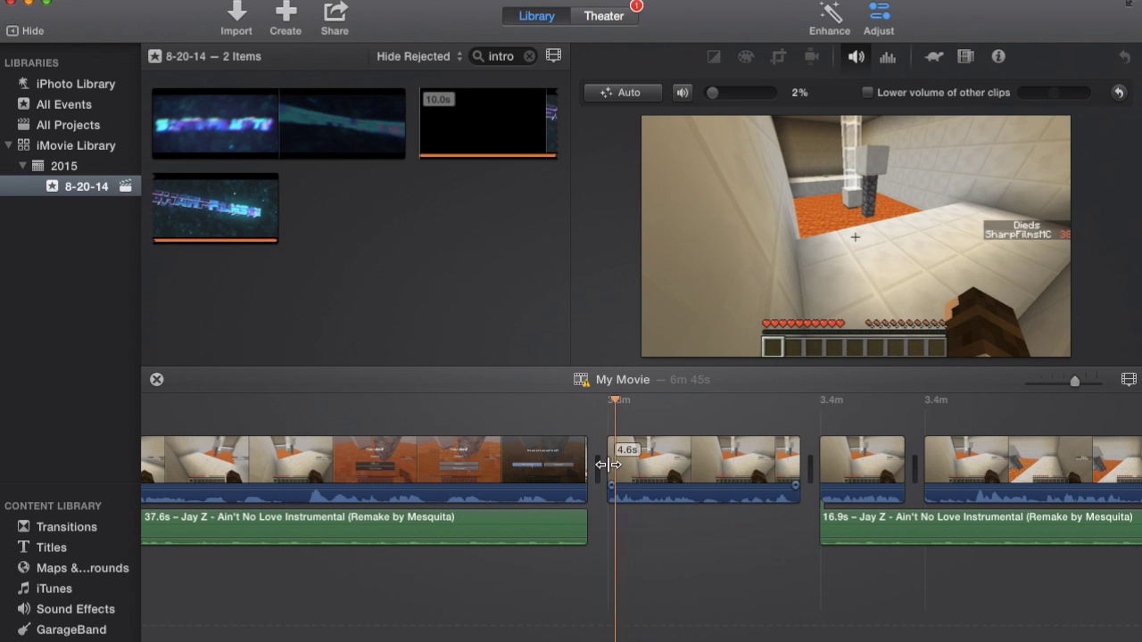
Compare the None and Muffled audio effects for the 4.6-second lava room clip and choose Muffled
left_click(727, 470)
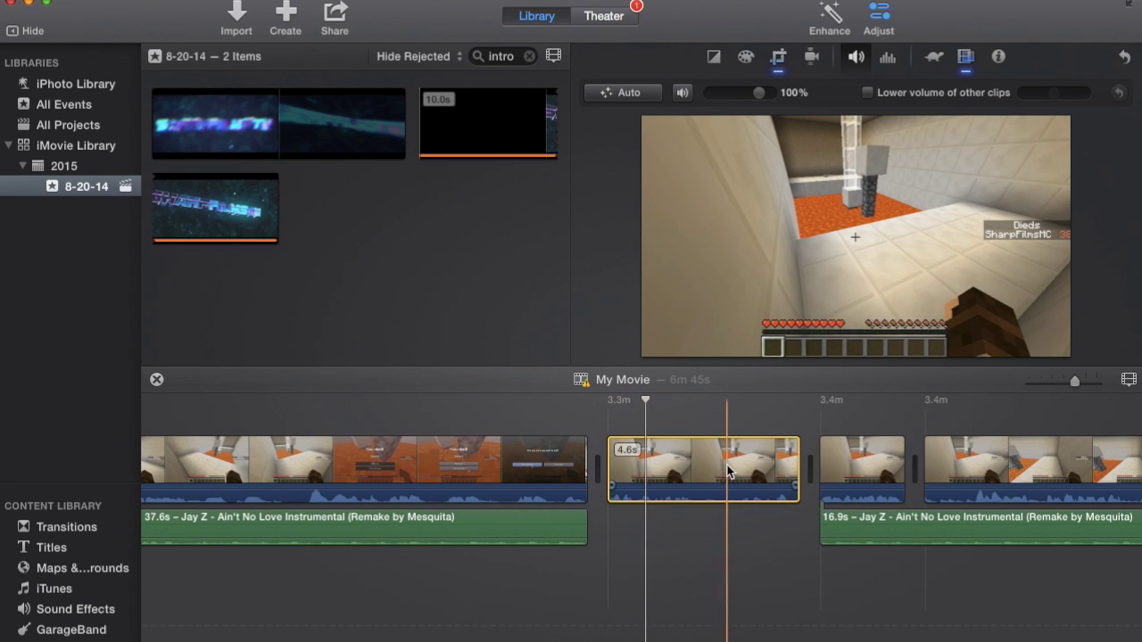
left_click(965, 57)
left_click(979, 94)
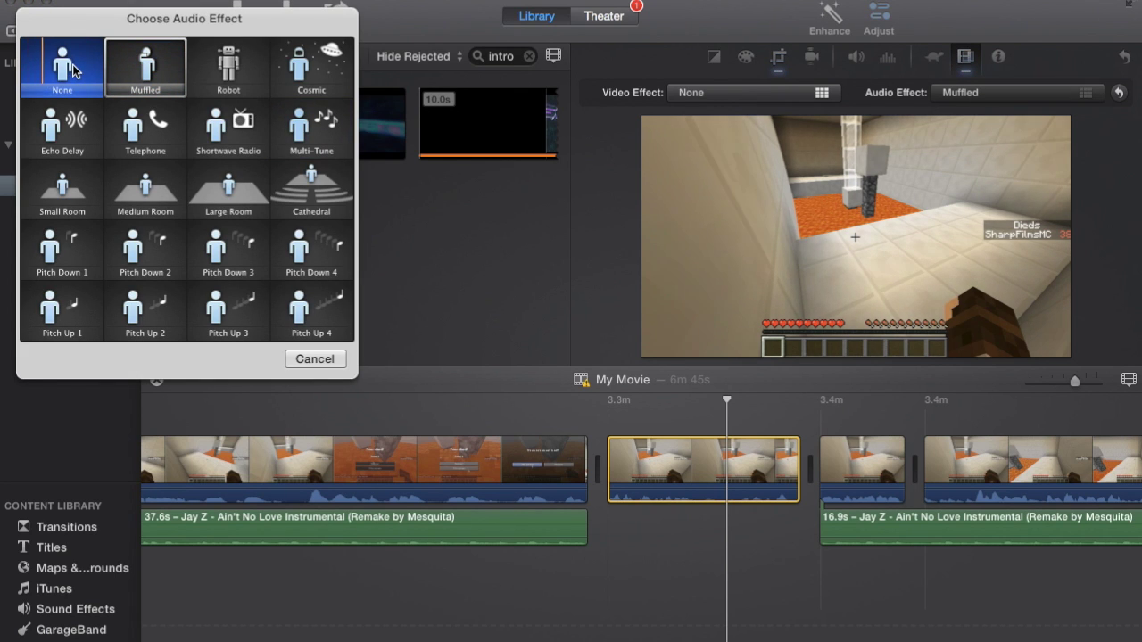
key("XF86AudioRaiseVolume")
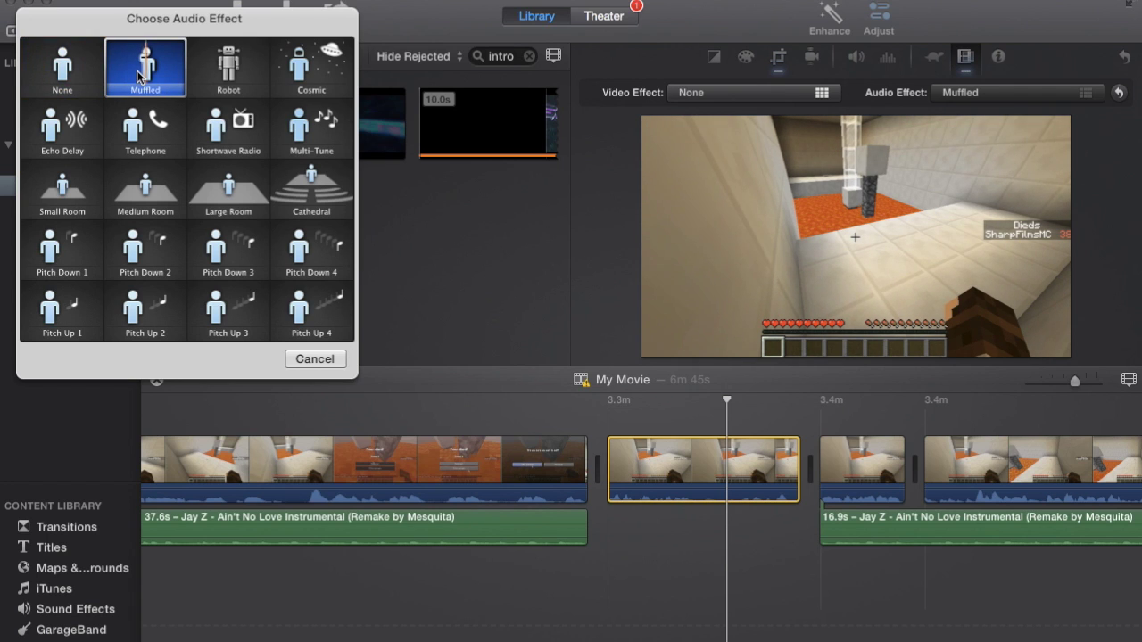
left_click(166, 71)
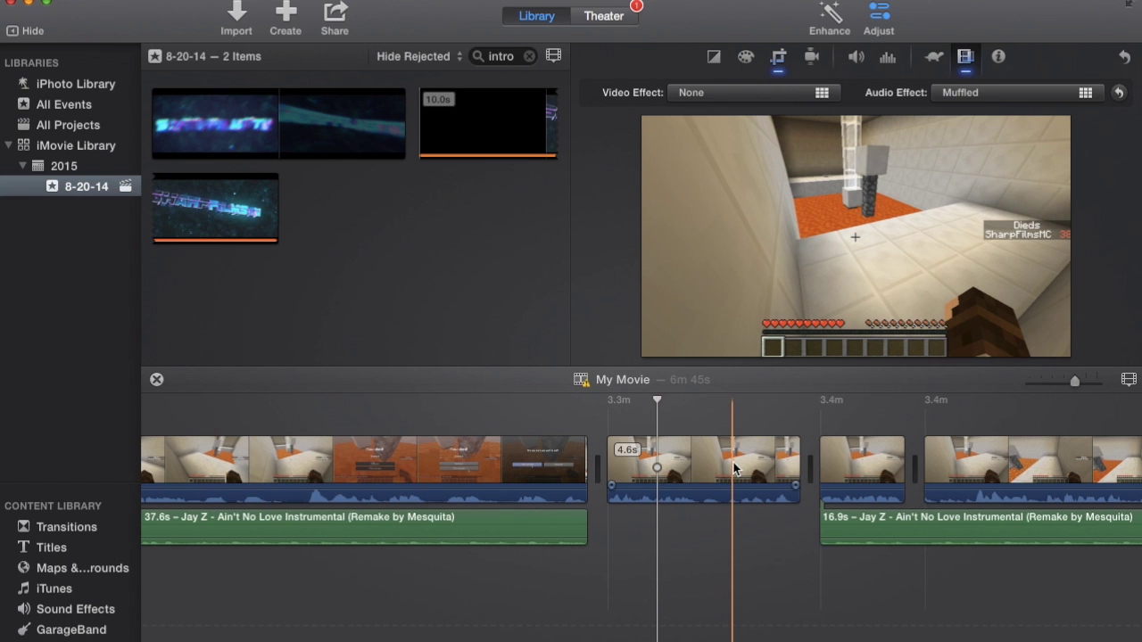
Play from the death screen at the end of the 14.9-second clip into the start of the following clip
left_click(789, 552)
scroll(788, 551, "right", 10)
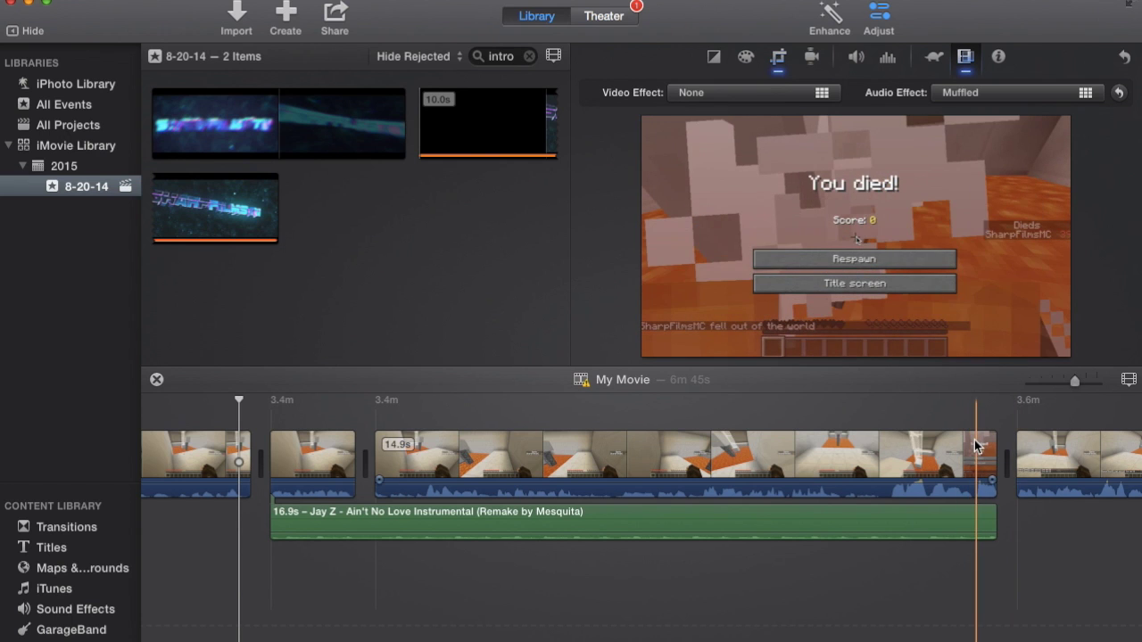
key("space")
key("space")
Play from the end of the 4.1-second clip through the TV static into the 3.2-second clip
scroll(976, 446, "right", 5)
scroll(974, 440, "right", 2)
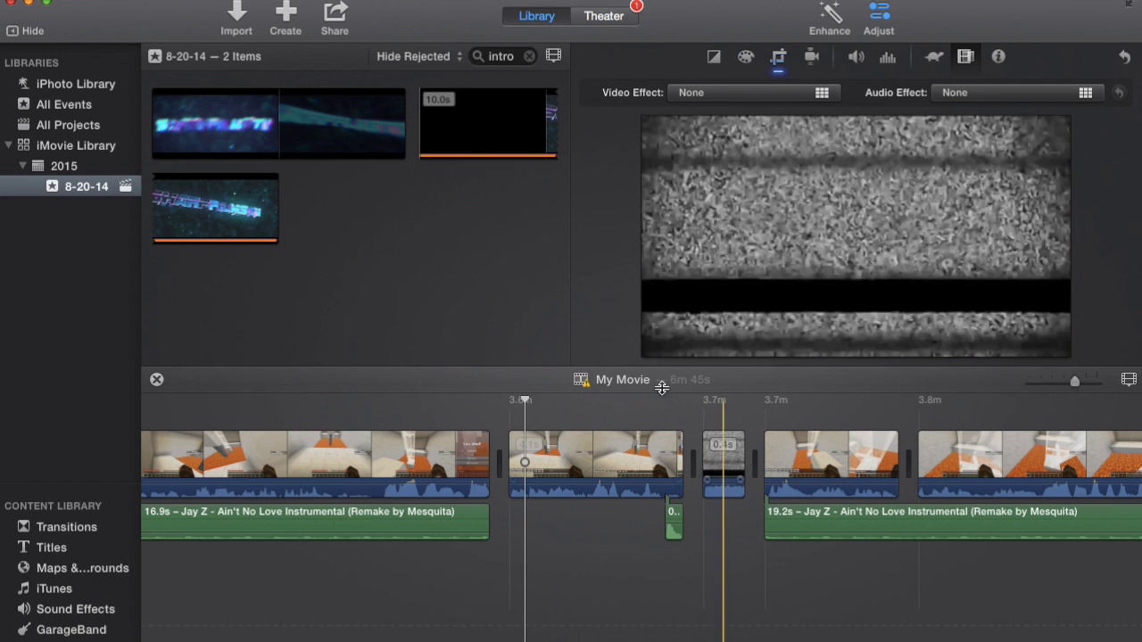
left_click(646, 469)
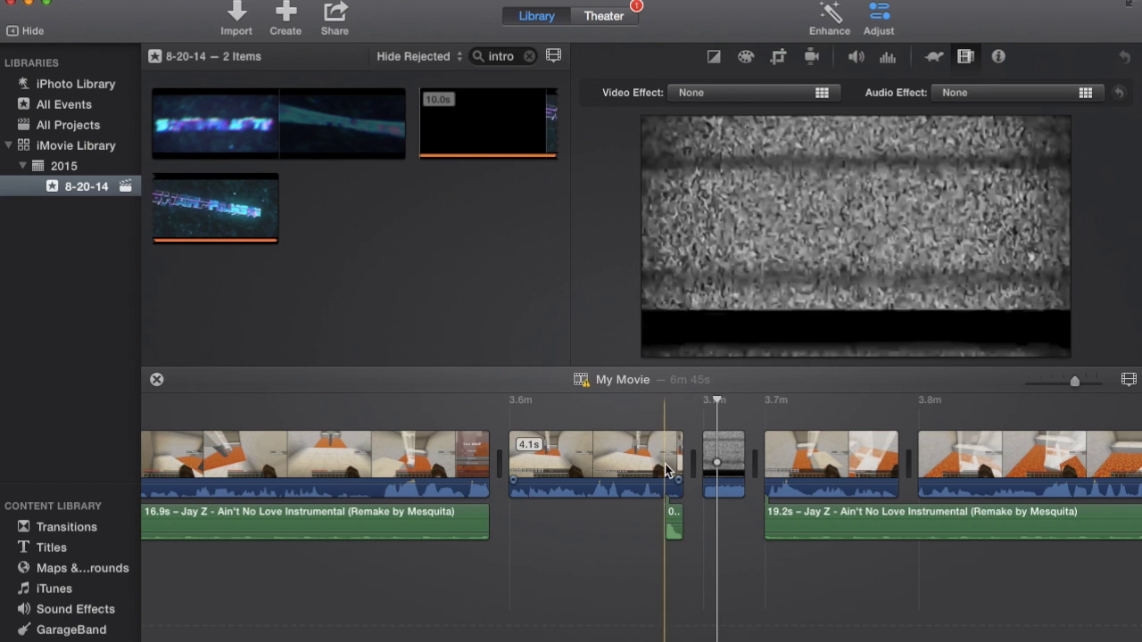
key("space")
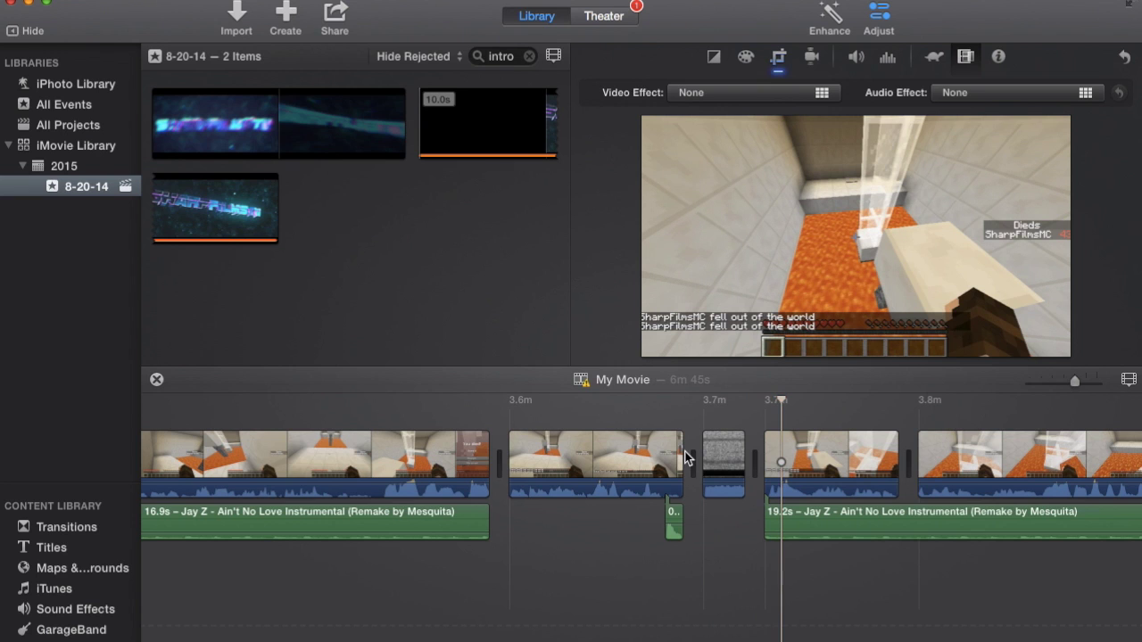
Follow the 19.2-second music track to its end and play from the 3.1-second clip through the TV static into the next clip
scroll(686, 458, "right", 5)
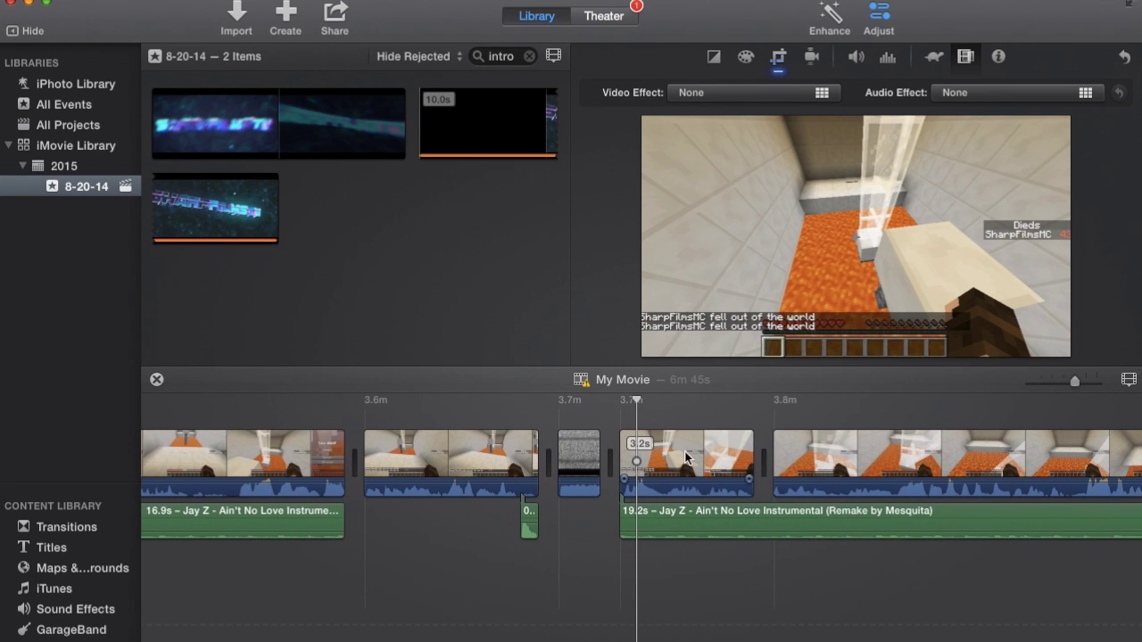
scroll(686, 458, "right", 10)
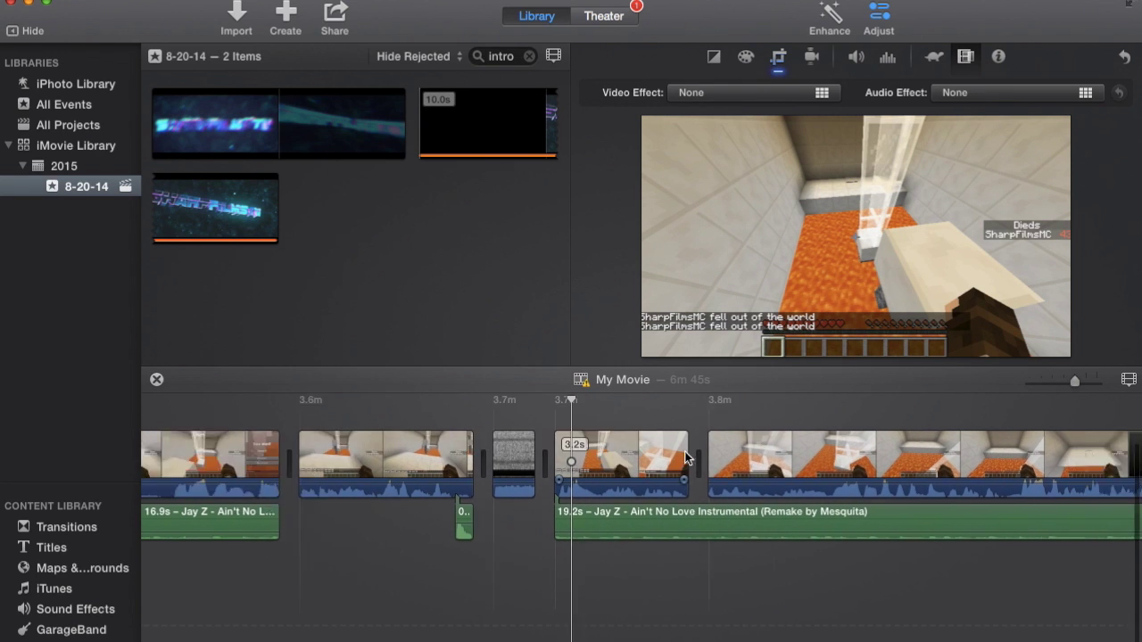
scroll(951, 461, "right", 4)
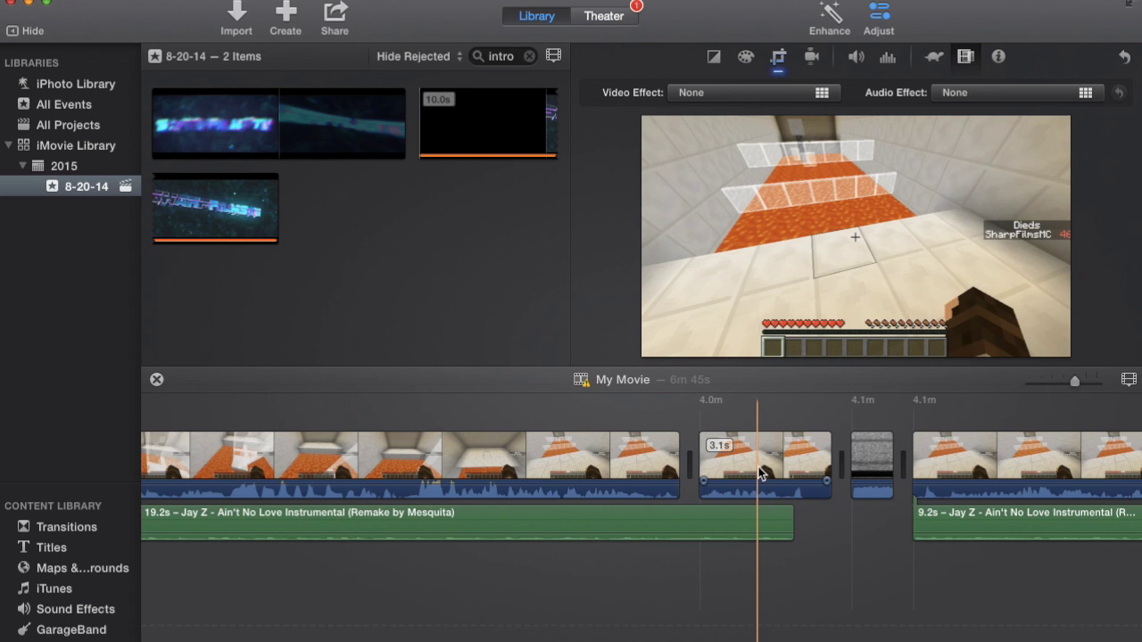
key("space")
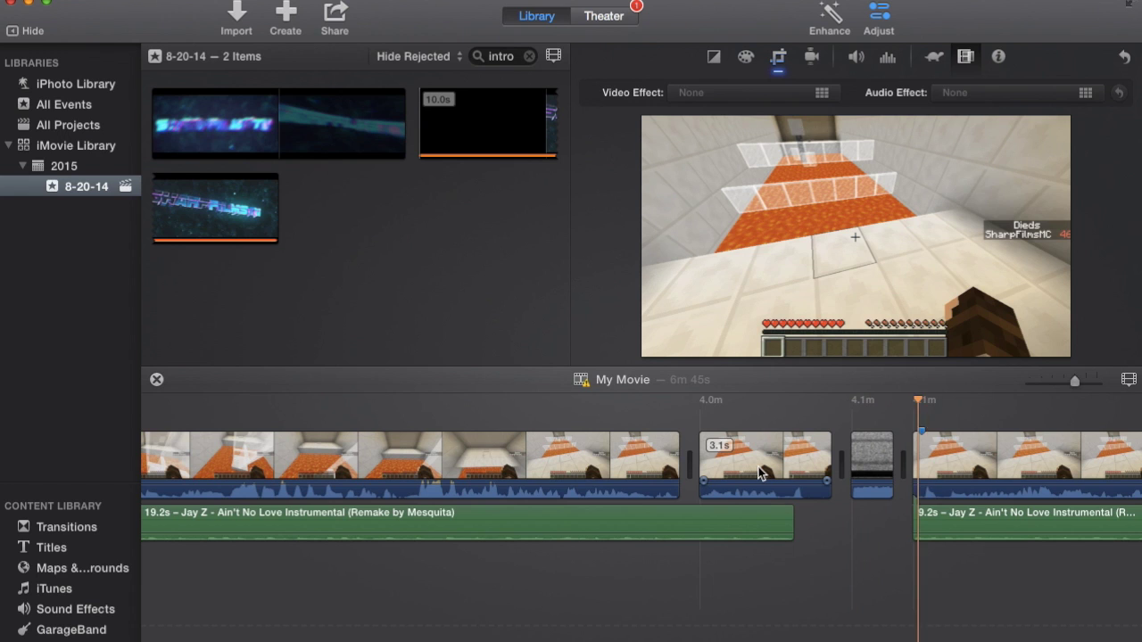
key("space")
Examine the video effect choices for the Black & White clip above the Bell Transition sound and leave them without picking another
scroll(759, 473, "right", 3)
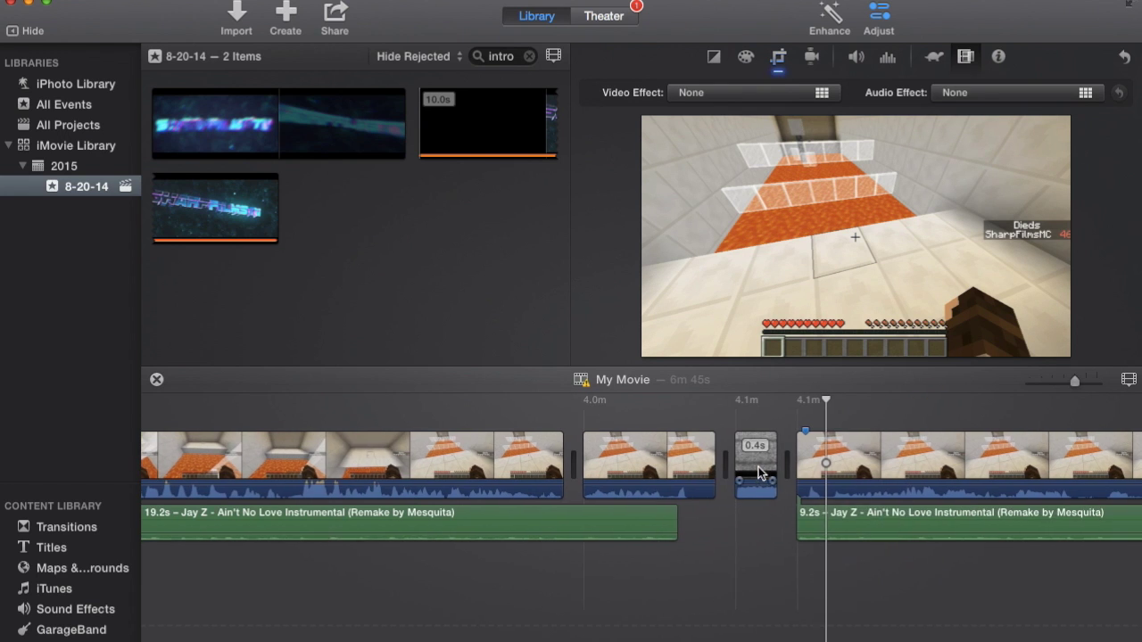
scroll(925, 405, "right", 5)
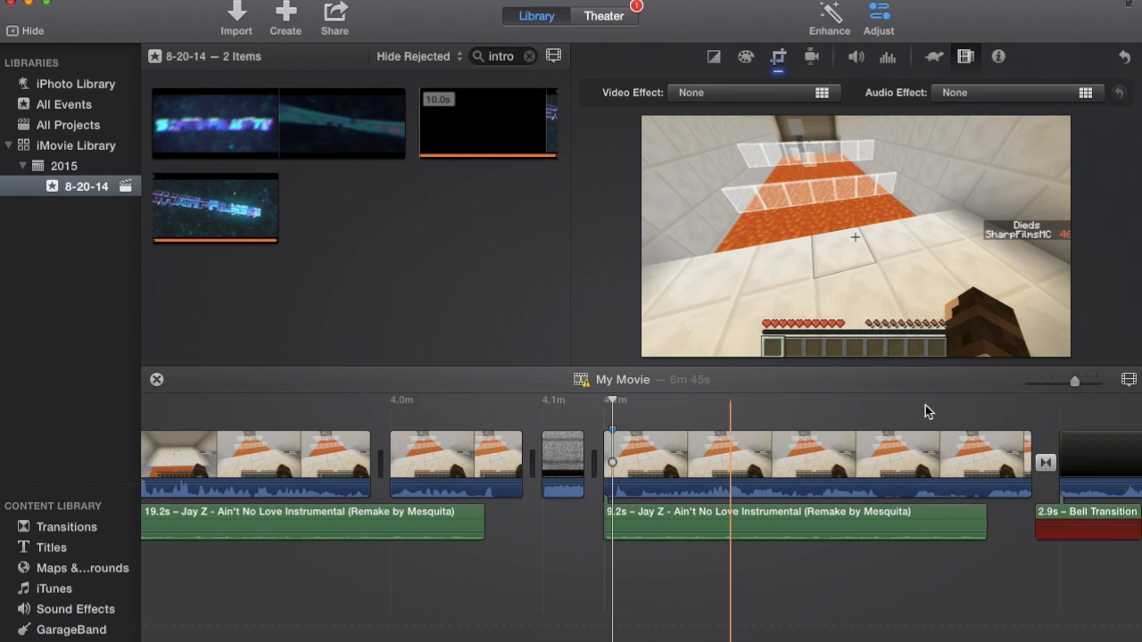
scroll(878, 406, "right", 3)
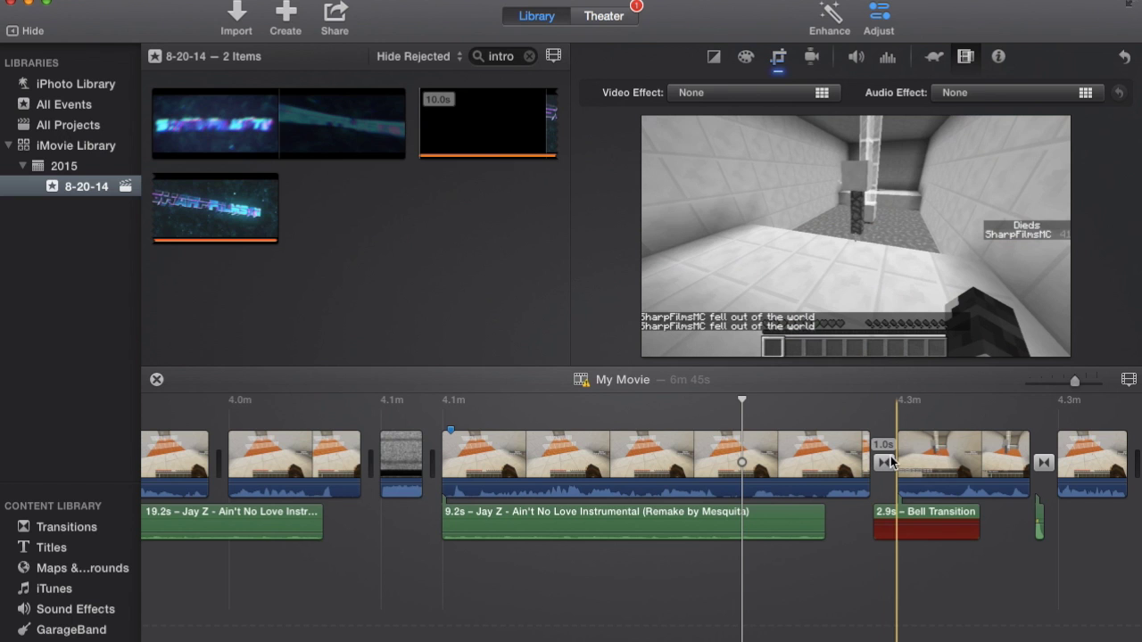
left_click(942, 456)
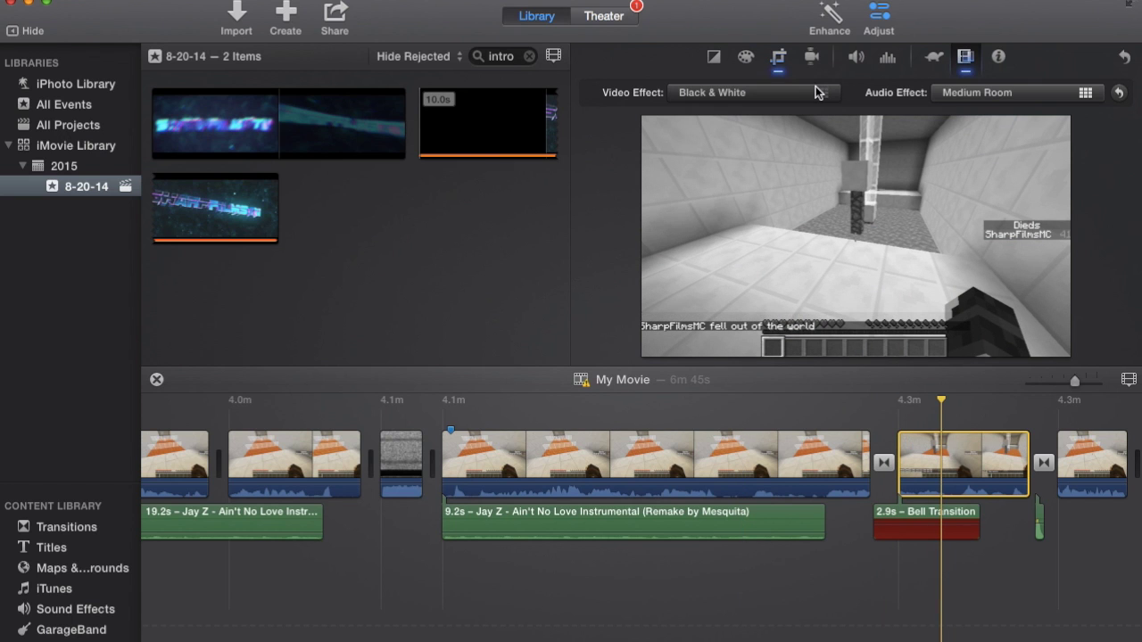
left_click(816, 92)
left_click(348, 405)
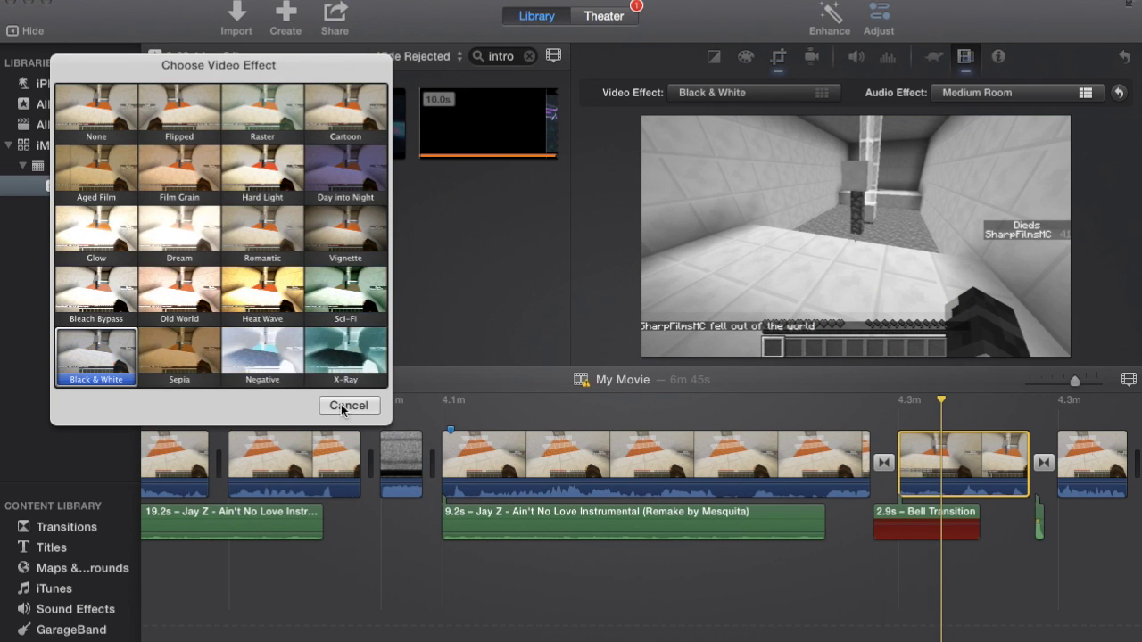
Preview the Black & White clip and choose the Medium Room audio effect for it
scroll(632, 535, "right", 5)
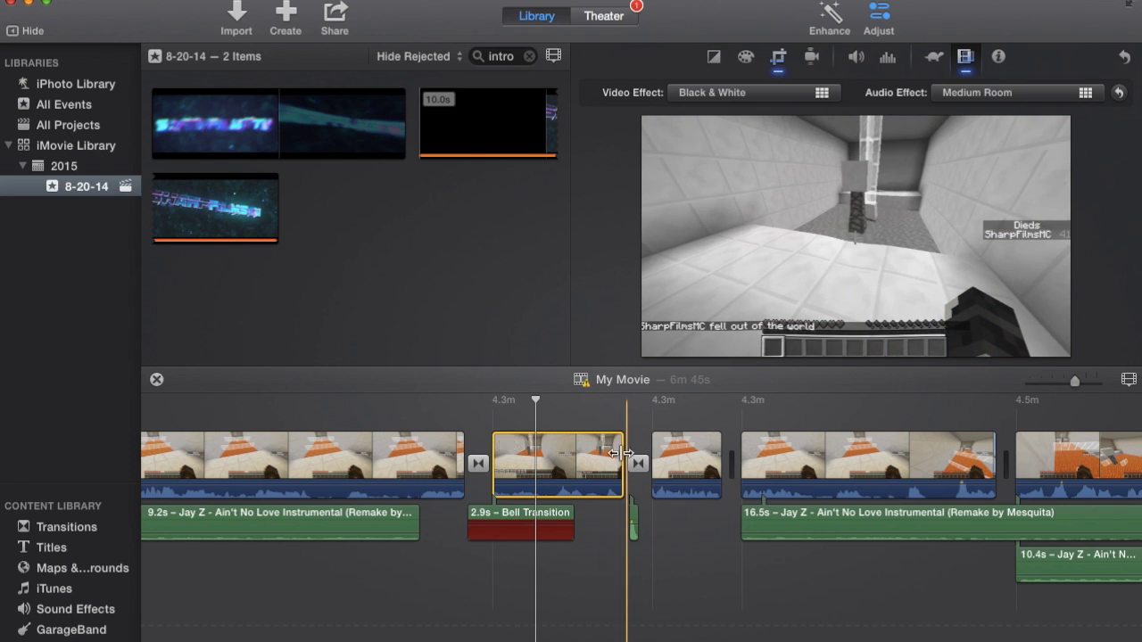
key("space")
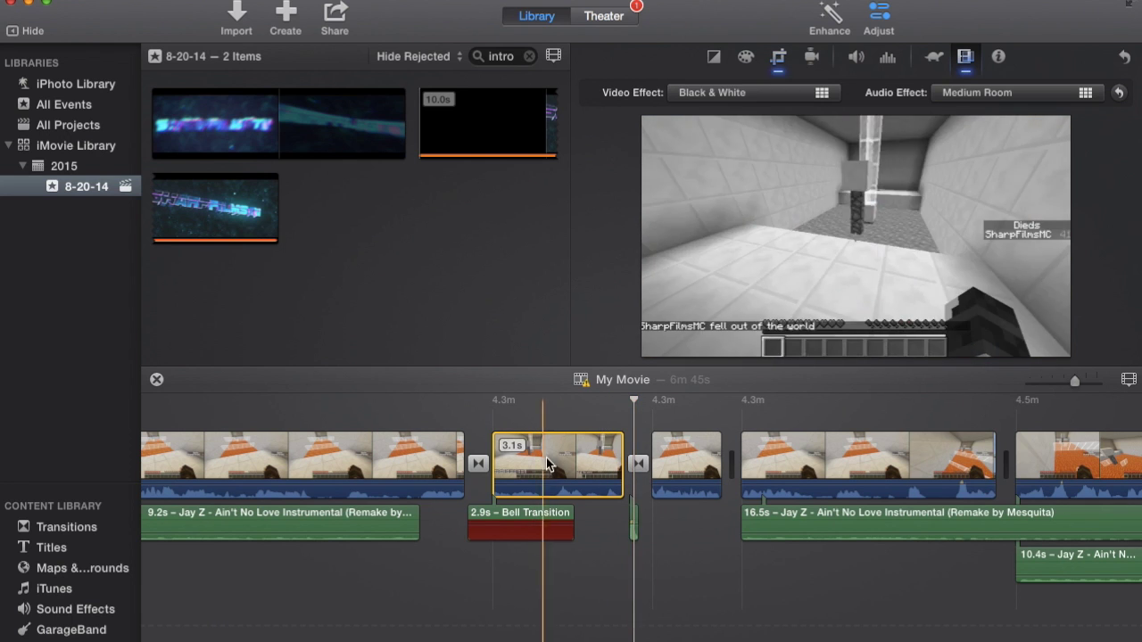
left_click(540, 400)
left_click(1015, 92)
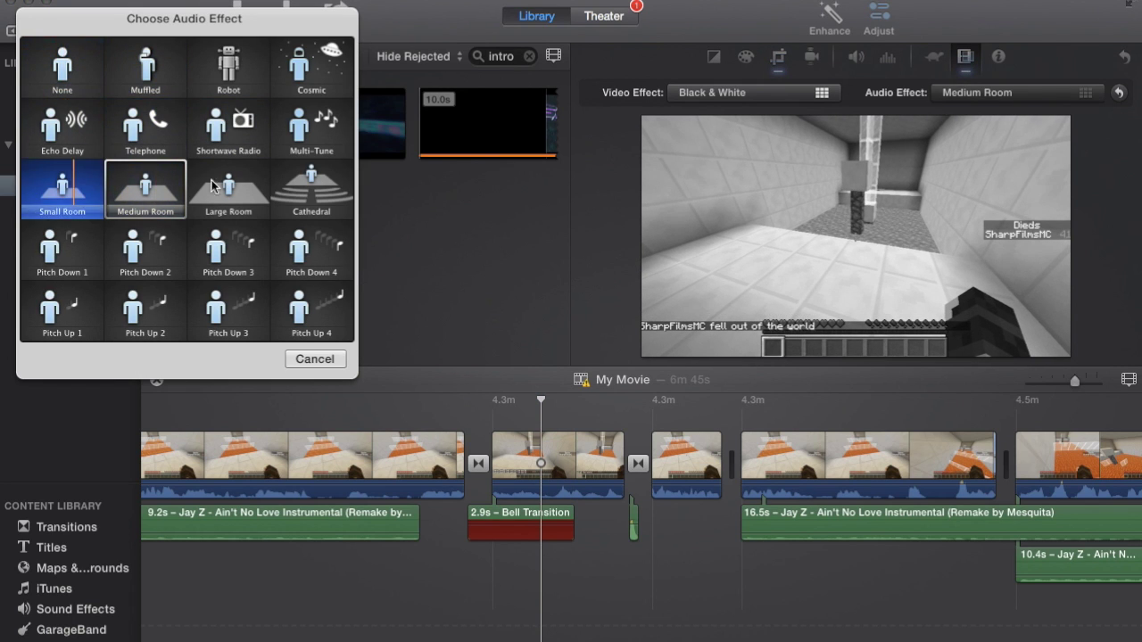
left_click(144, 187)
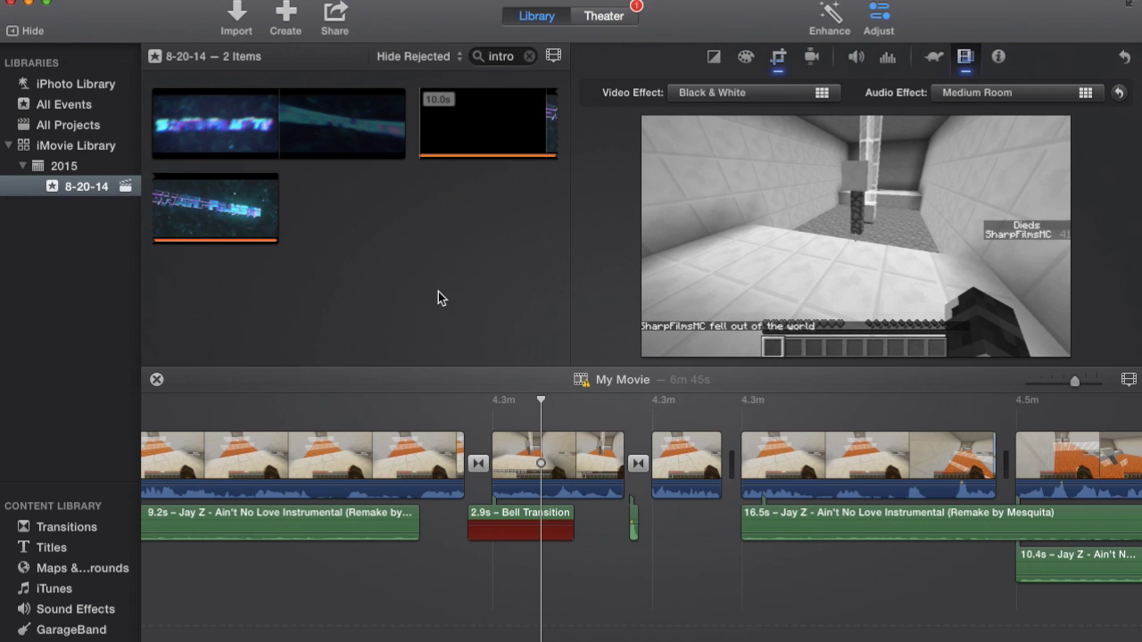
Play from the transition after the Black & White clip through the 1.6-second clip into the 6.1-second clip
left_click(632, 516)
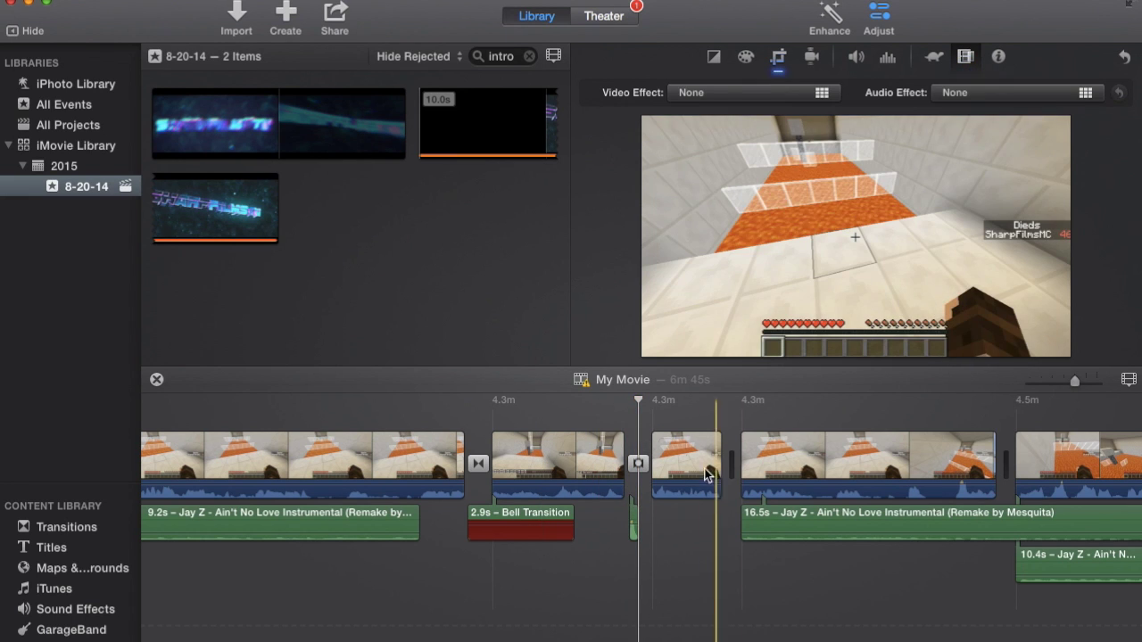
key("space")
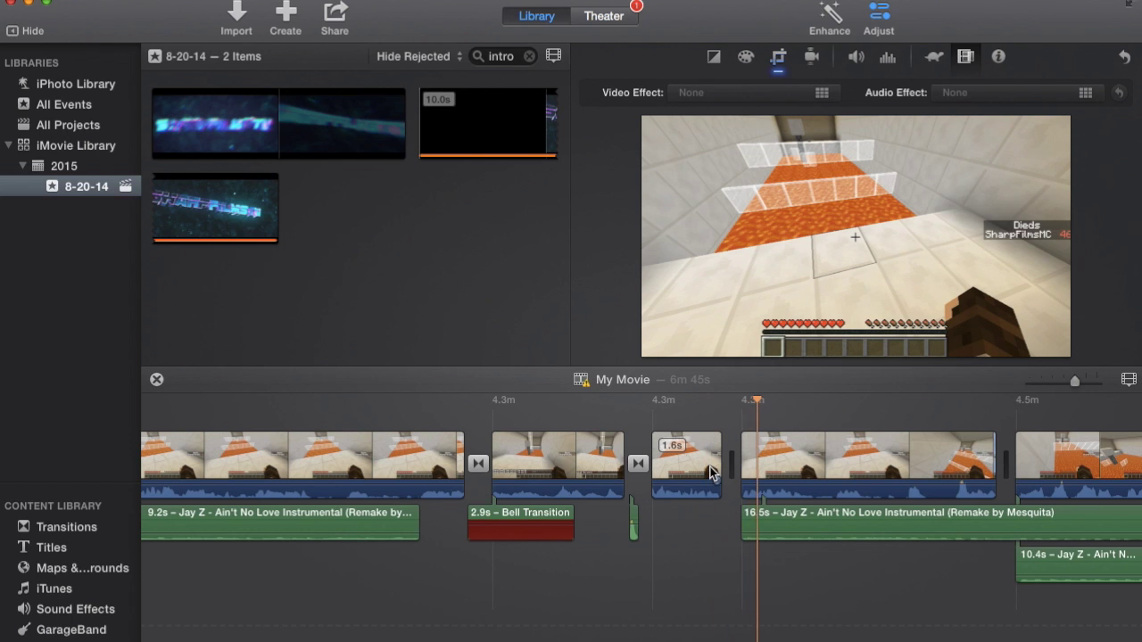
key("space")
Review the overlapping 16.5-second and 10.4-second music tracks and play from the 2.0-second title clip into the following lava clip
scroll(711, 473, "right", 3)
scroll(711, 473, "right", 2)
scroll(678, 499, "right", 3)
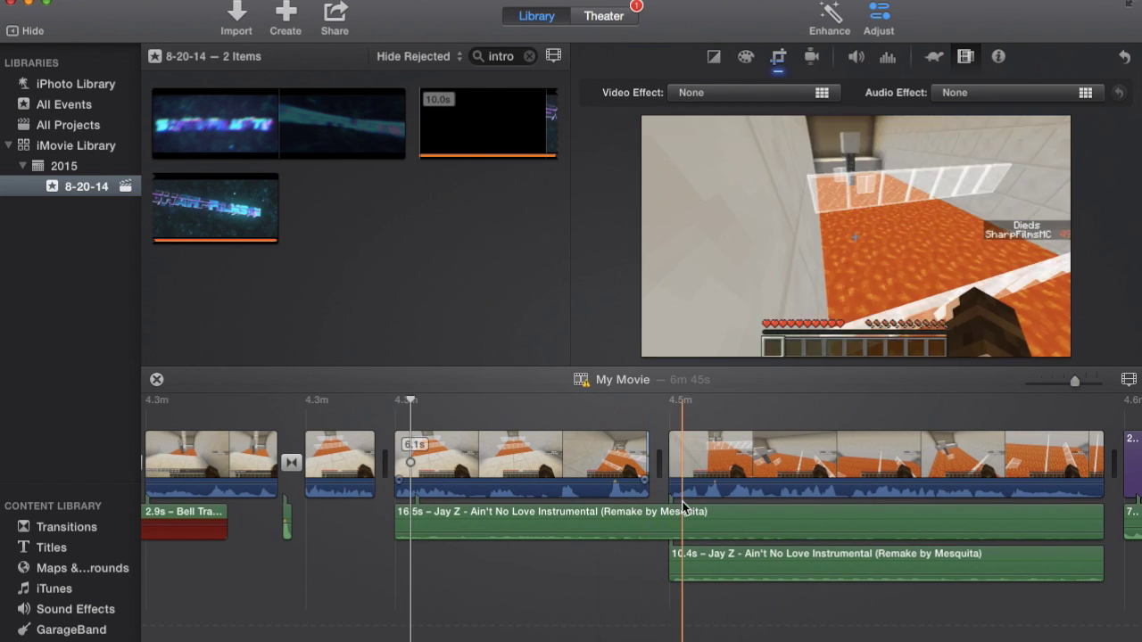
scroll(756, 497, "right", 5)
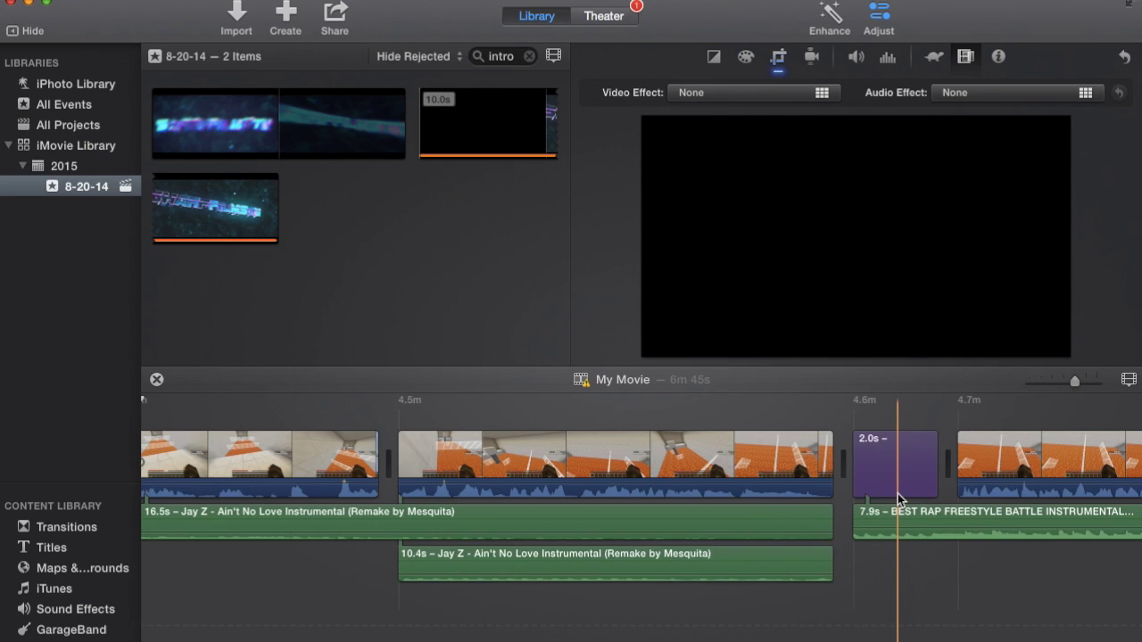
scroll(898, 493, "right", 2)
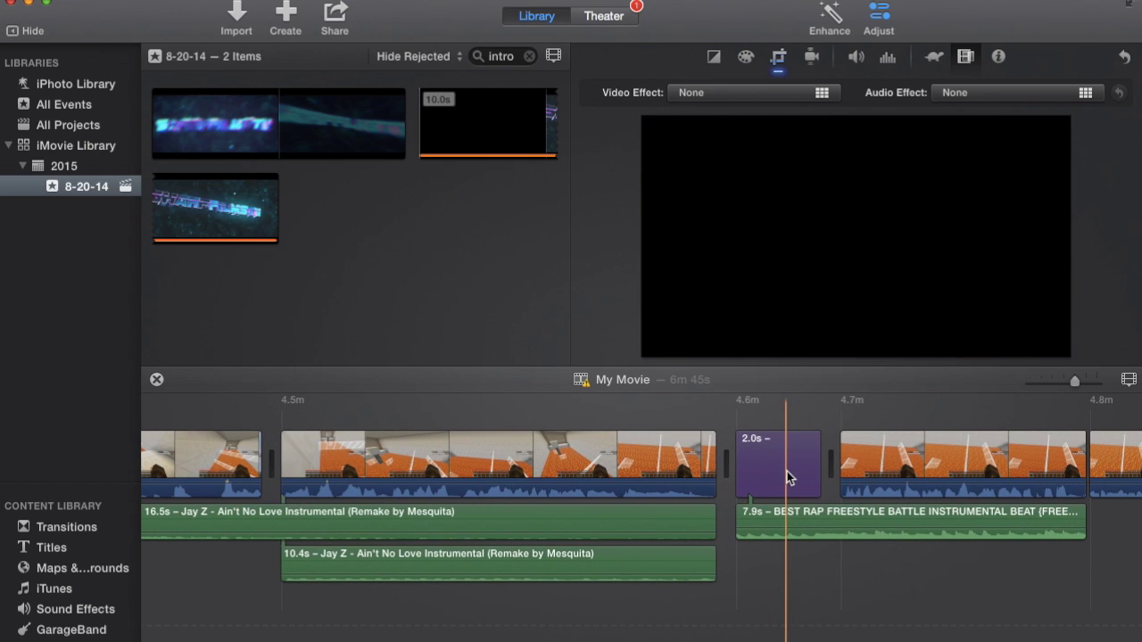
left_click(789, 477)
key("space")
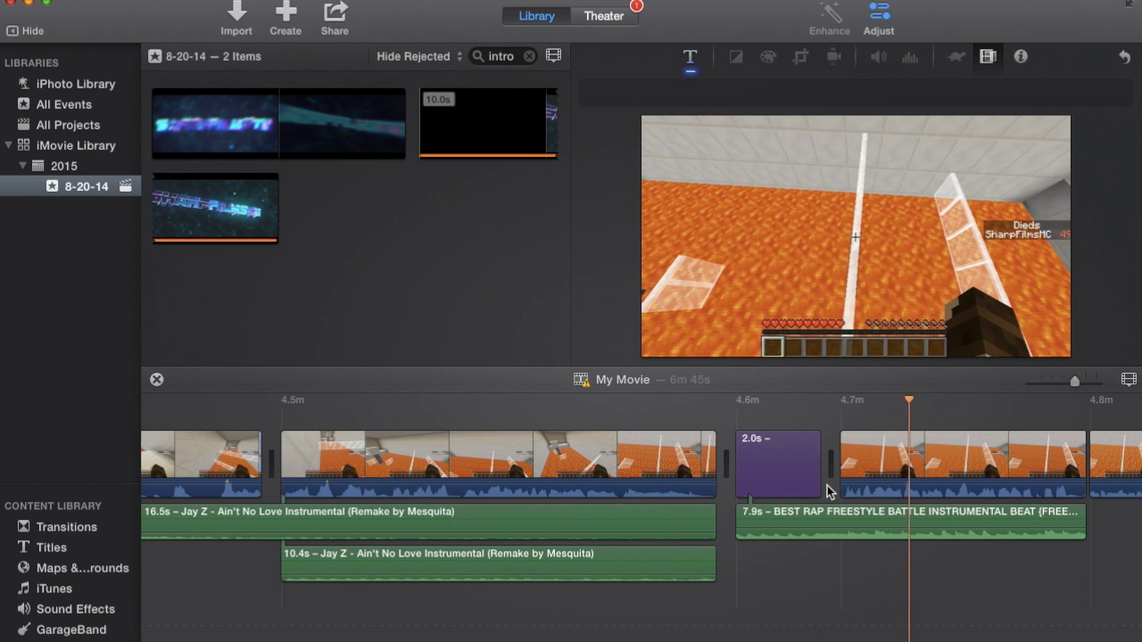
key("space")
Play from the 1.6-second clip before Nyan Cat through the Nyan Cat insert to the TV static
scroll(827, 489, "right", 3)
scroll(827, 486, "right", 1)
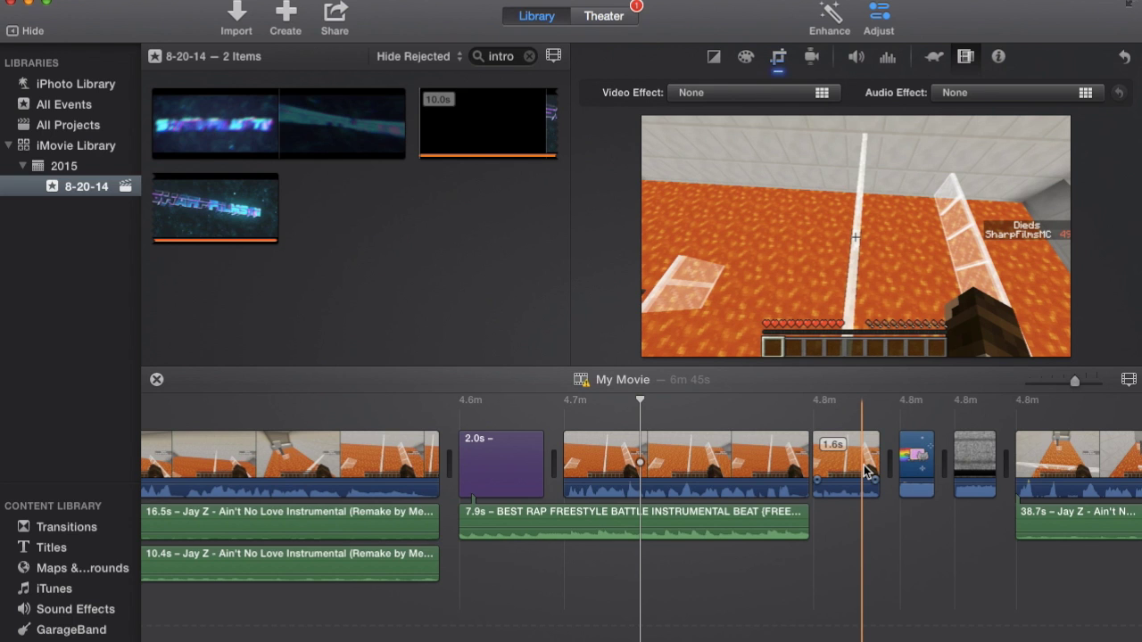
key("space")
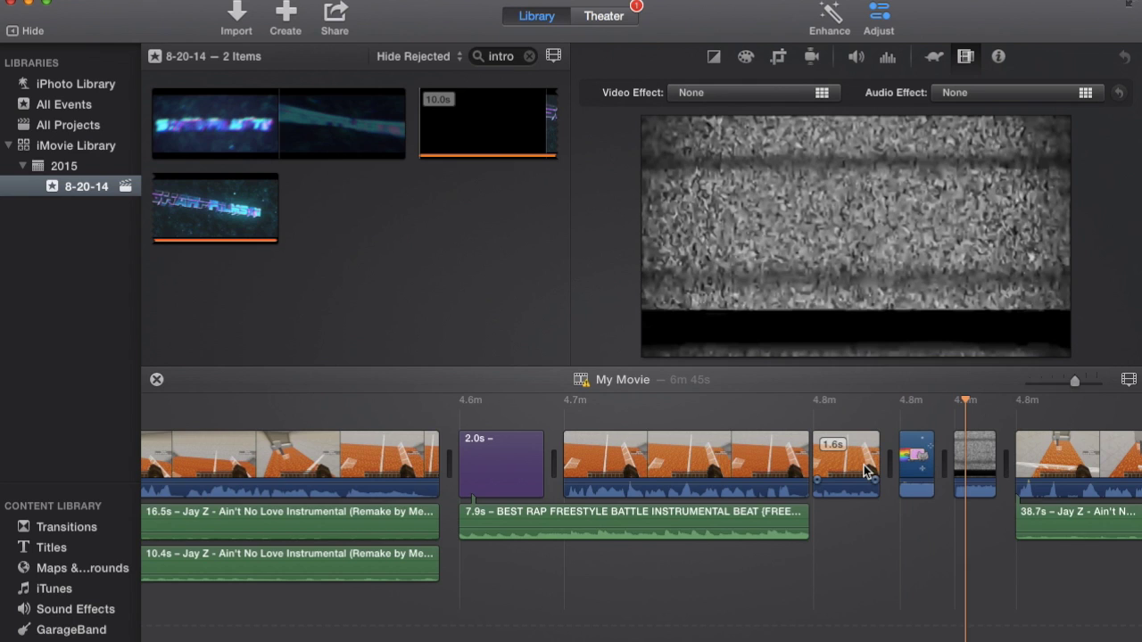
Review the cuts above the 38.7-second music track, previewing the TV static clip after the 4.7-second clip
scroll(865, 470, "right", 3)
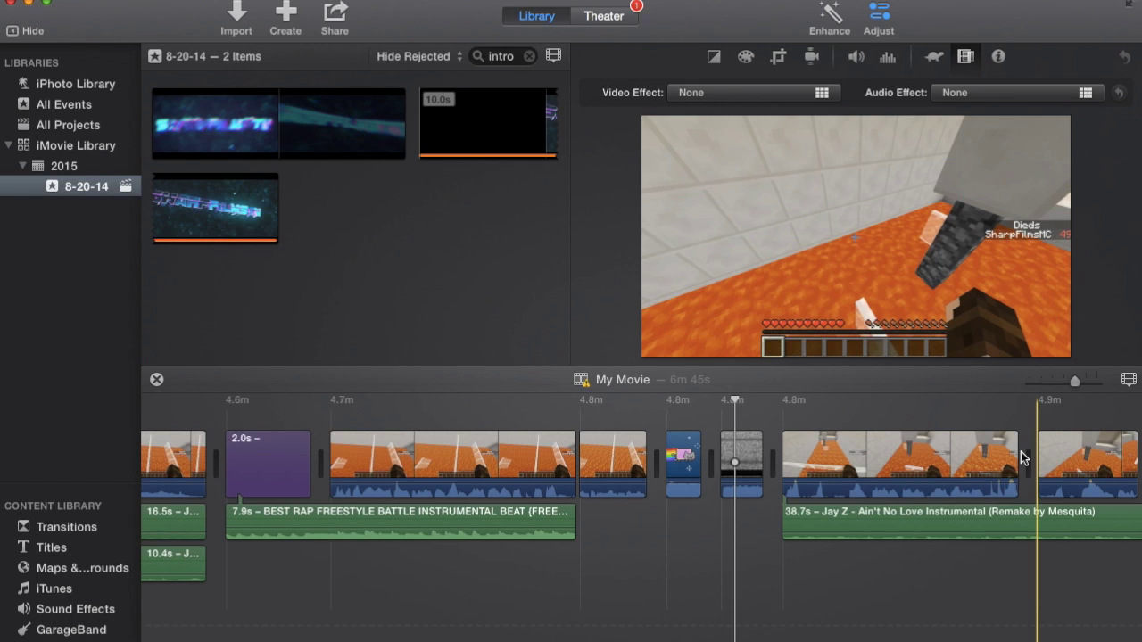
scroll(1020, 452, "right", 5)
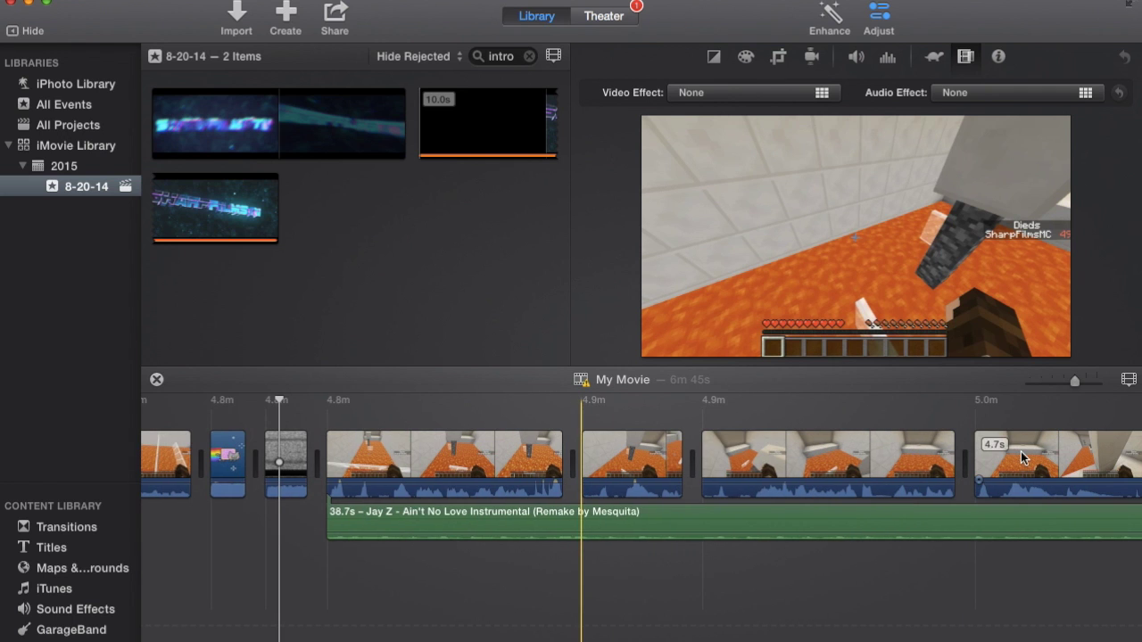
scroll(546, 515, "right", 3)
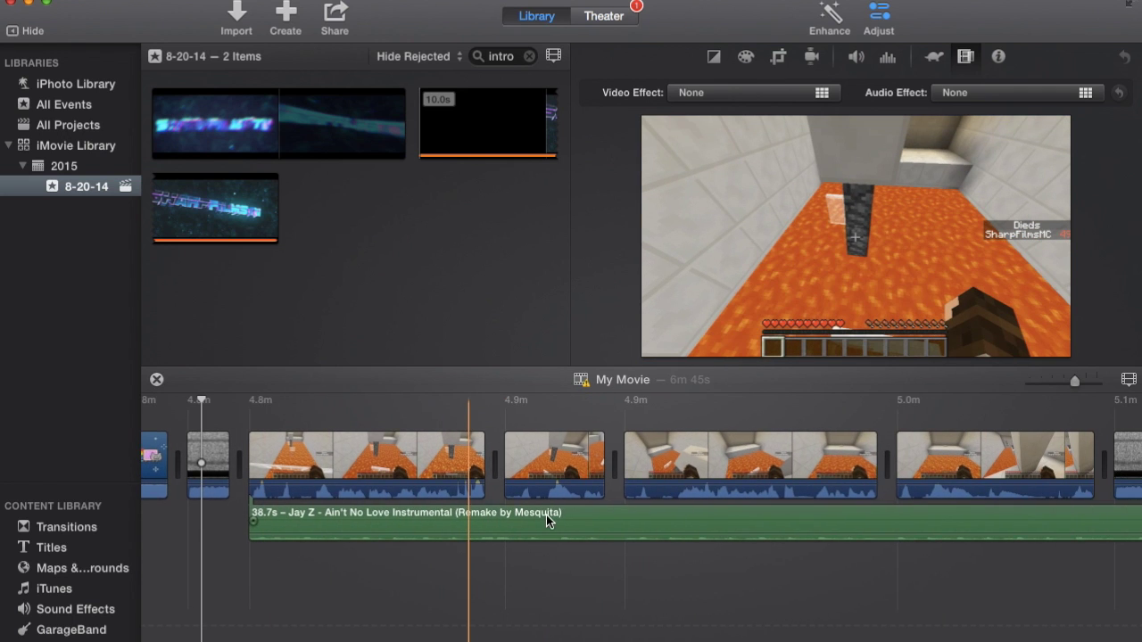
scroll(435, 458, "right", 3)
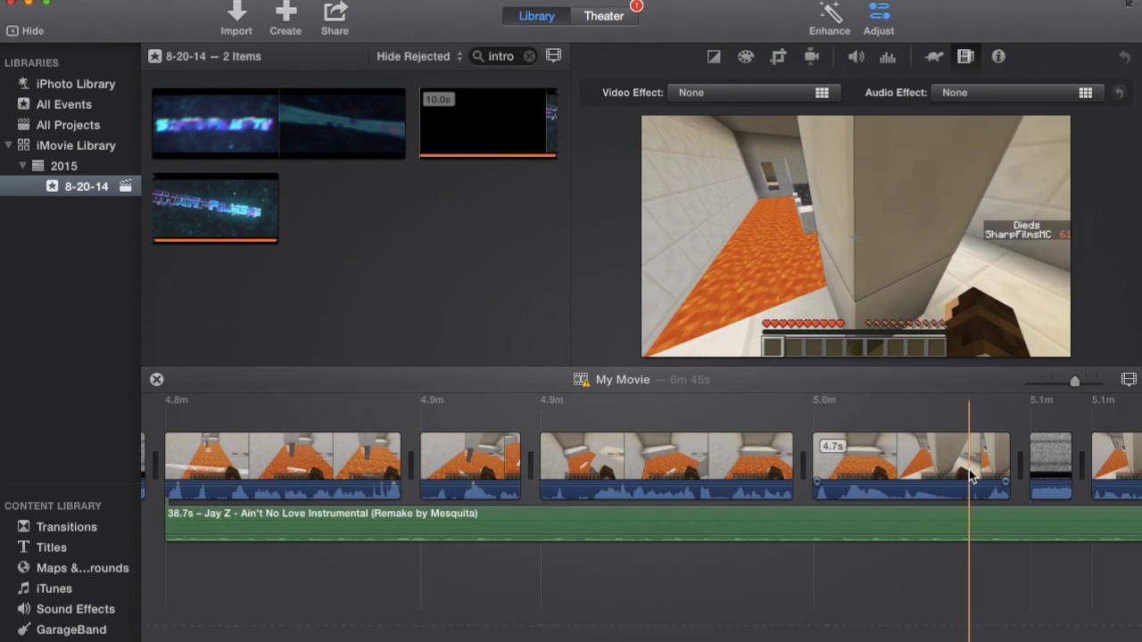
left_click(1044, 464)
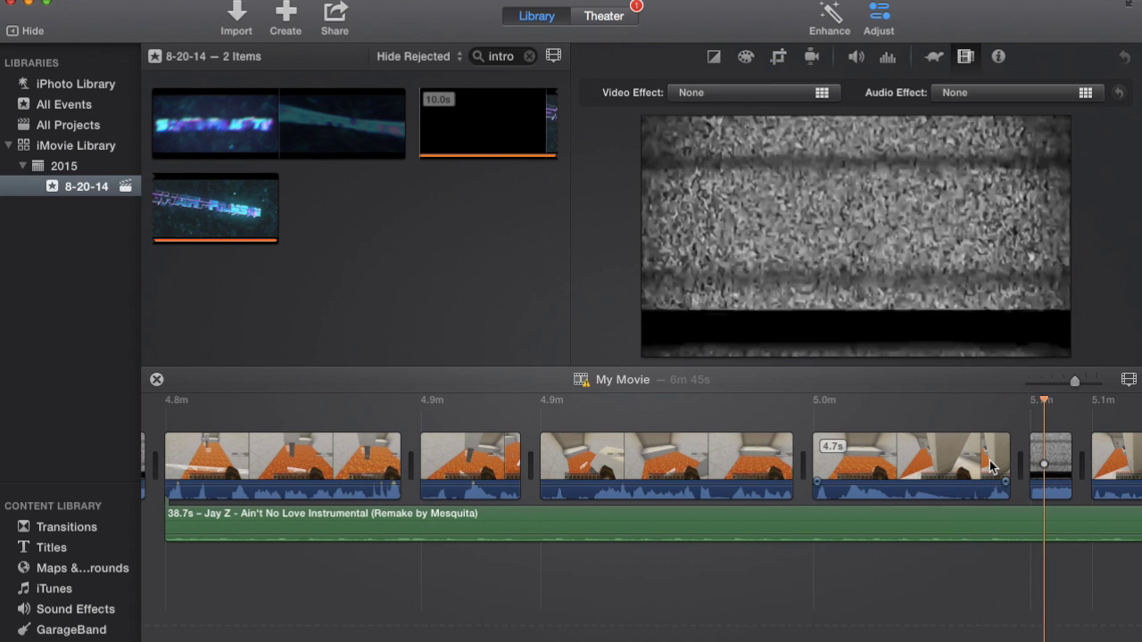
scroll(862, 484, "right", 10)
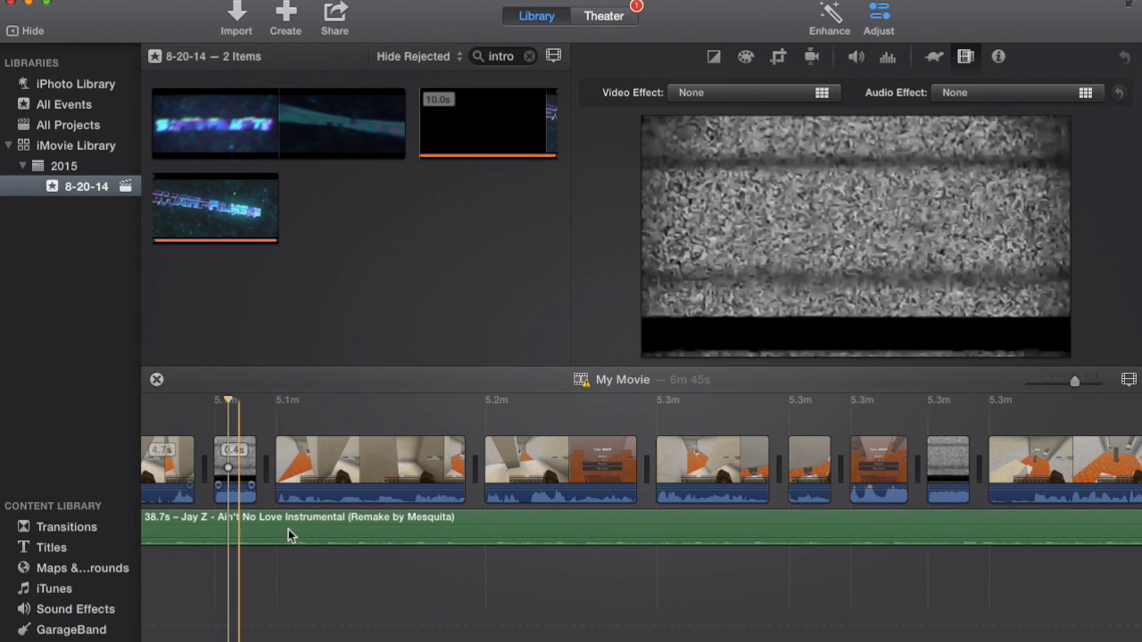
Play from the end of the 5.9-second lava clip through the yellow Mountain Dew insert into the following clip
scroll(911, 437, "right", 3)
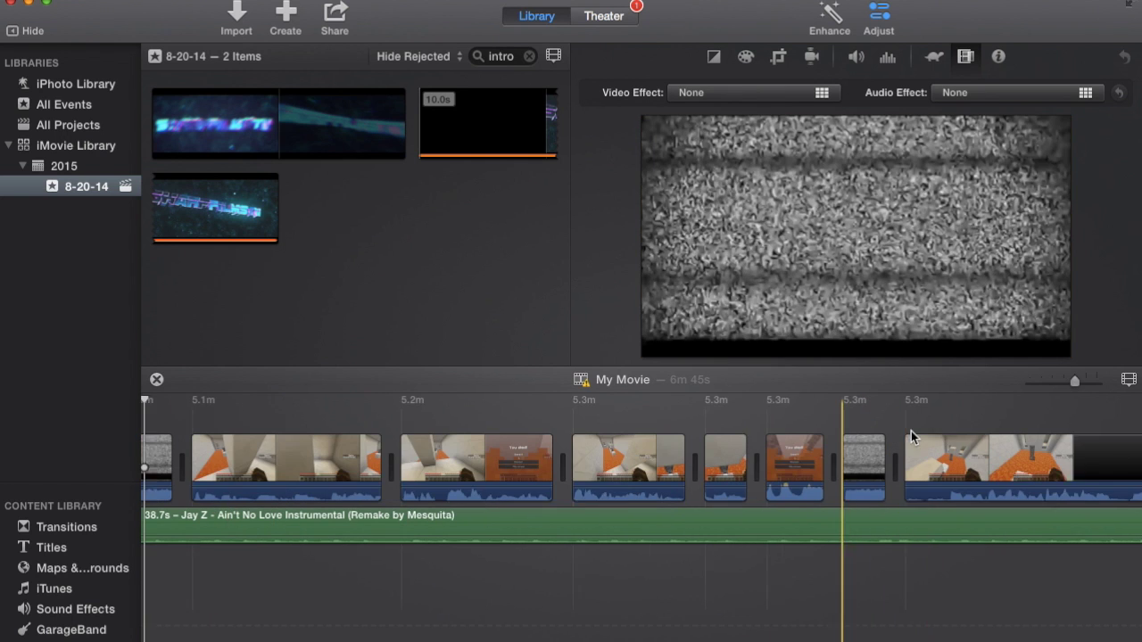
scroll(854, 470, "right", 1)
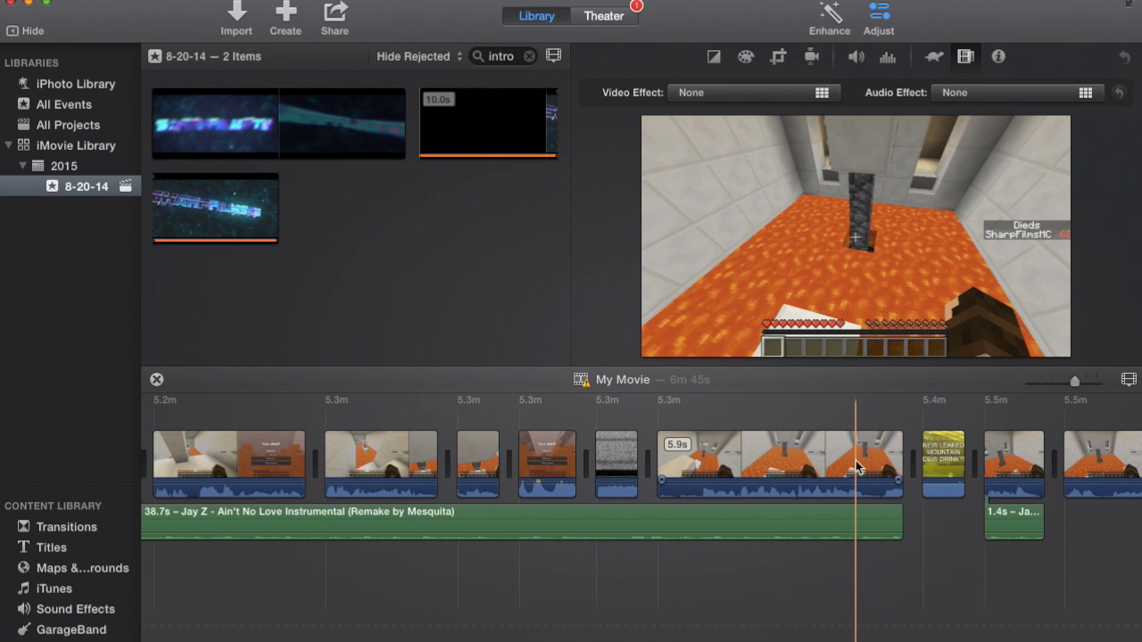
key("space")
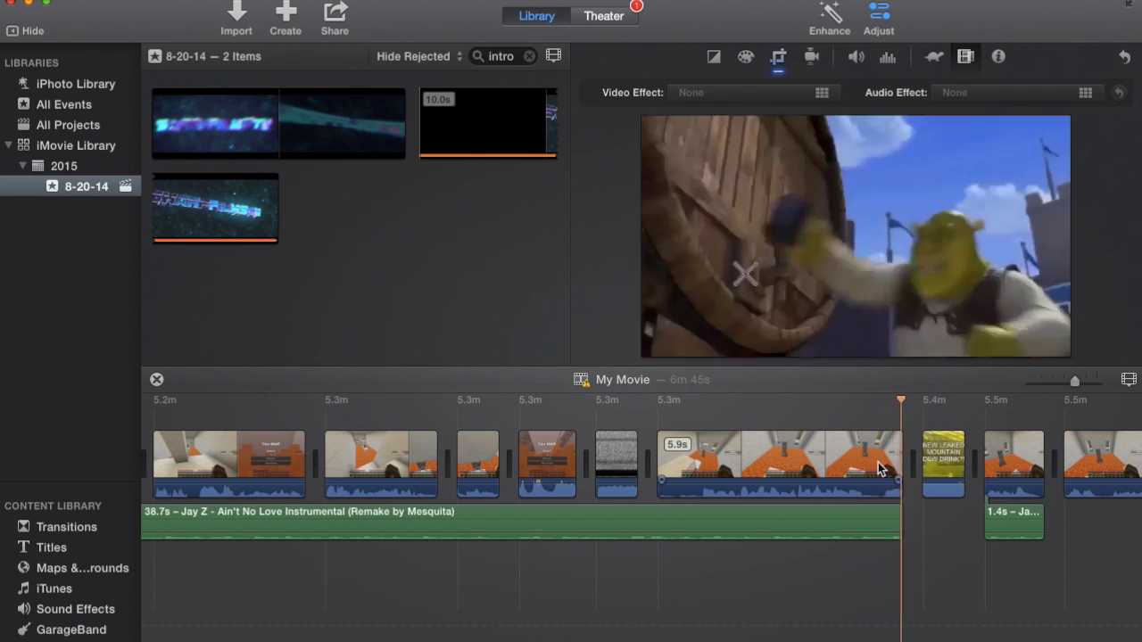
key("space")
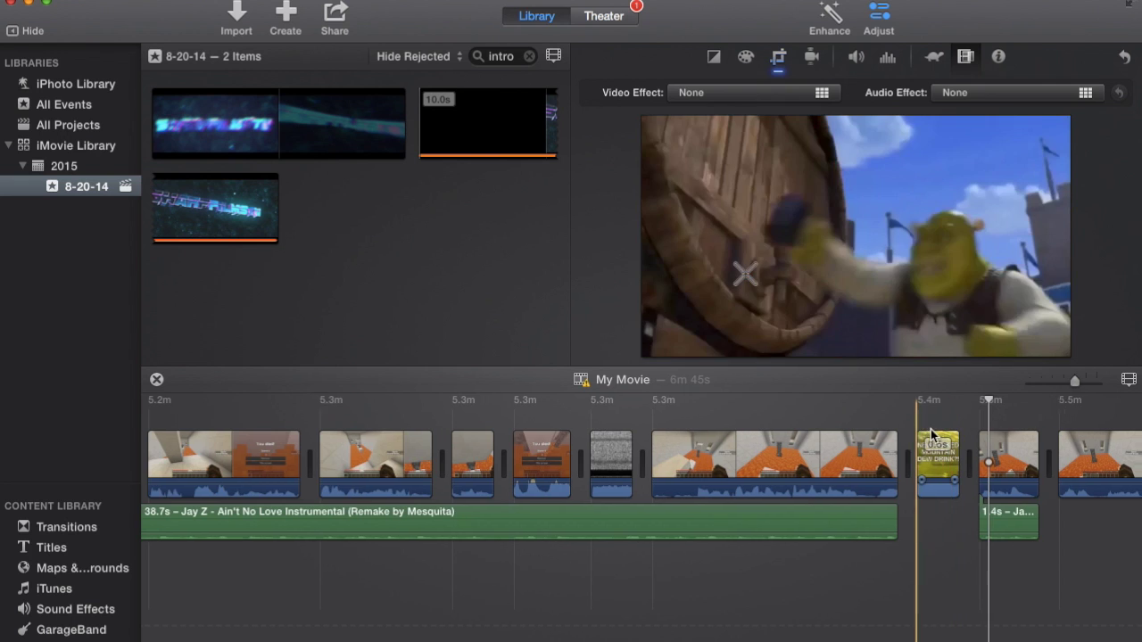
Review the clips and music tracks from the Mountain Dew insert past the 17.9-second and 12.1-second tracks to the TV static clip
scroll(917, 473, "right", 3)
scroll(914, 482, "right", 2)
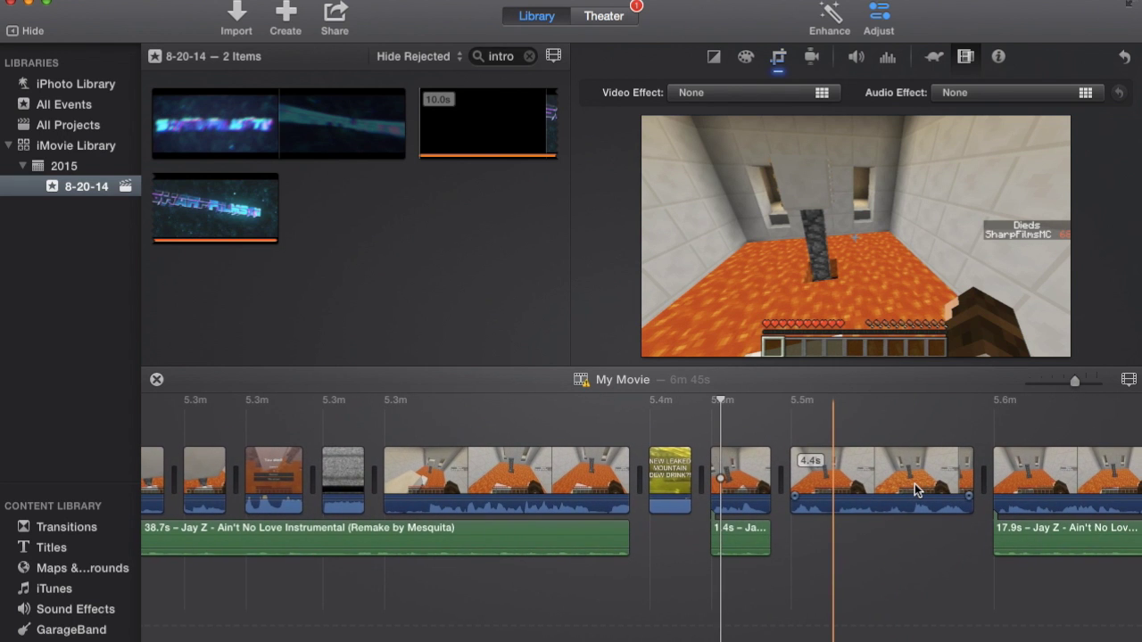
scroll(911, 487, "right", 3)
left_click(789, 479)
scroll(853, 463, "right", 10)
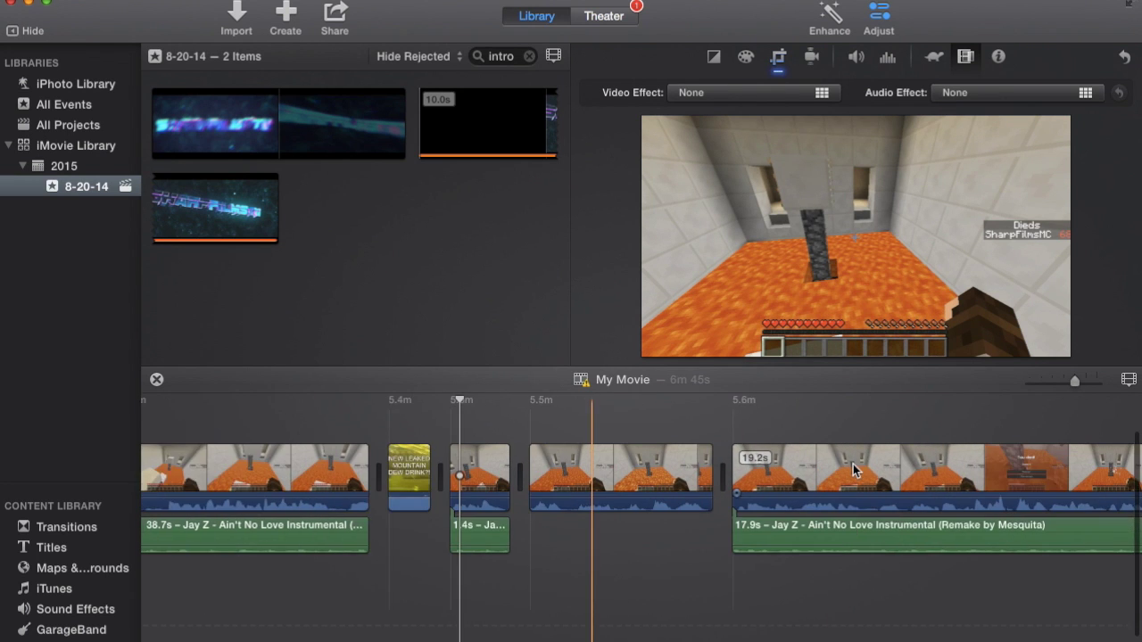
scroll(733, 484, "right", 5)
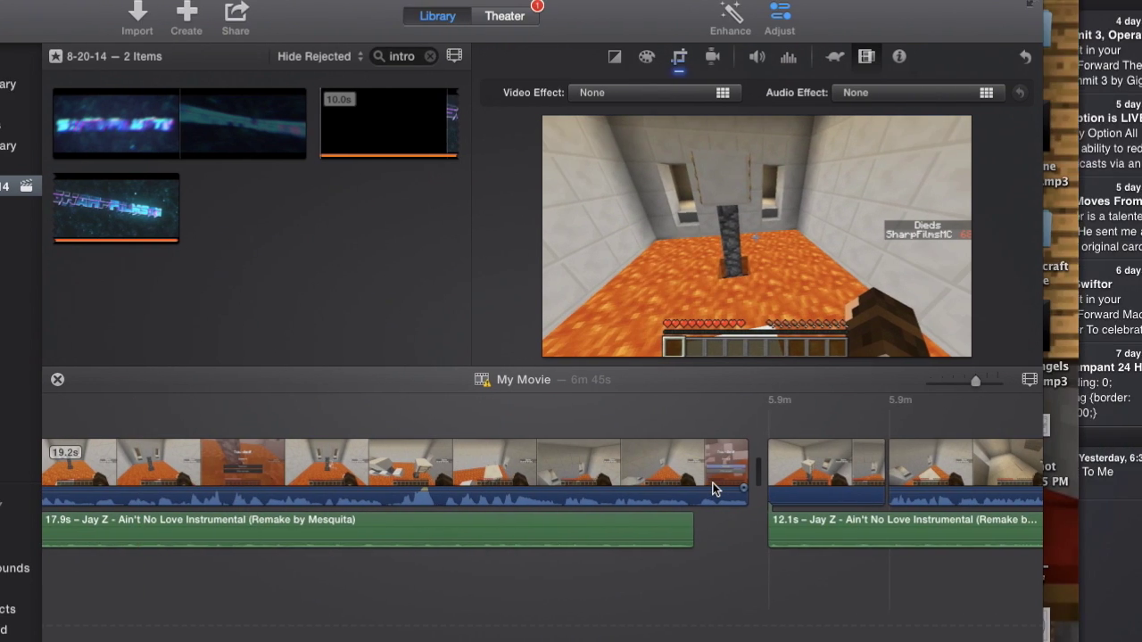
scroll(722, 481, "right", 4)
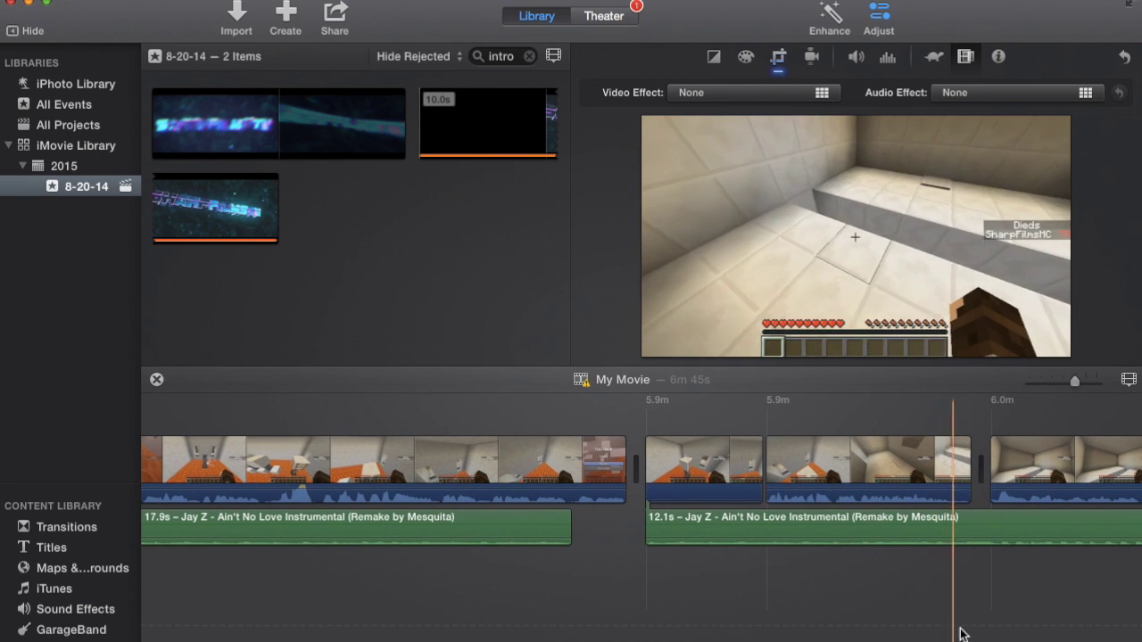
scroll(981, 629, "right", 8)
scroll(981, 625, "left", 1)
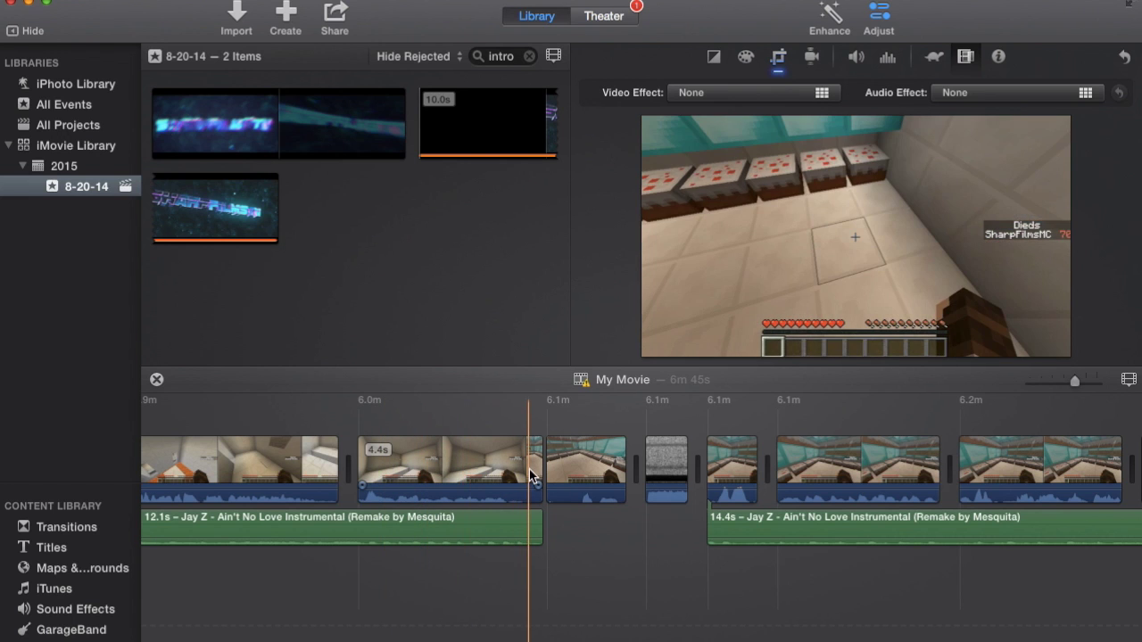
Play from the 4.4-second clip above the end of the 12.1-second music track into the following cake room clip
key("space")
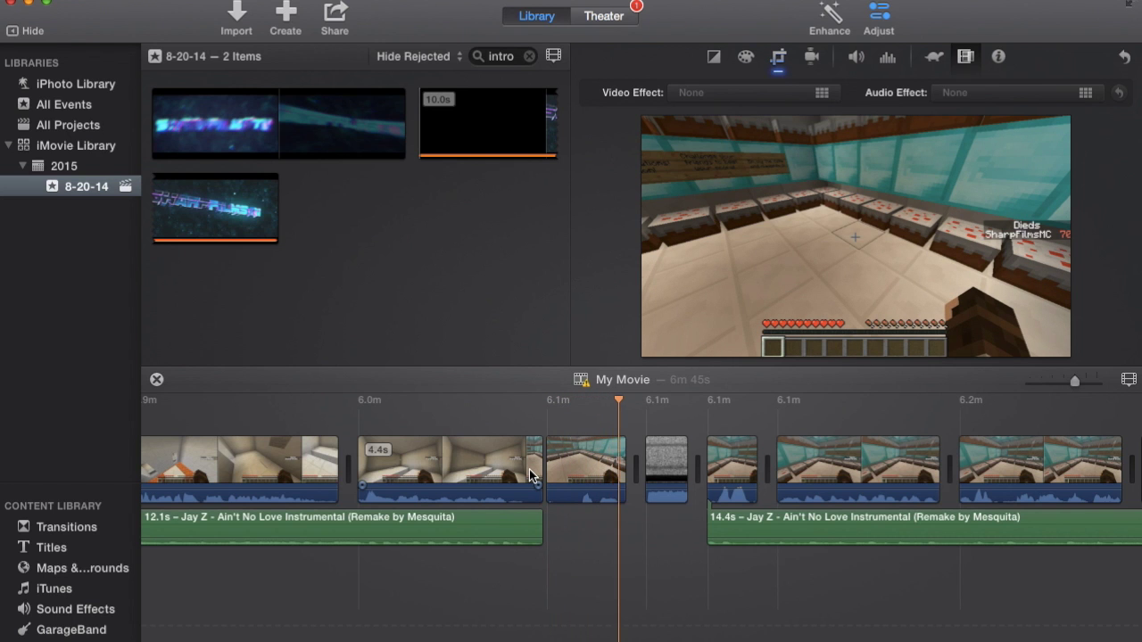
key("space")
key("space")
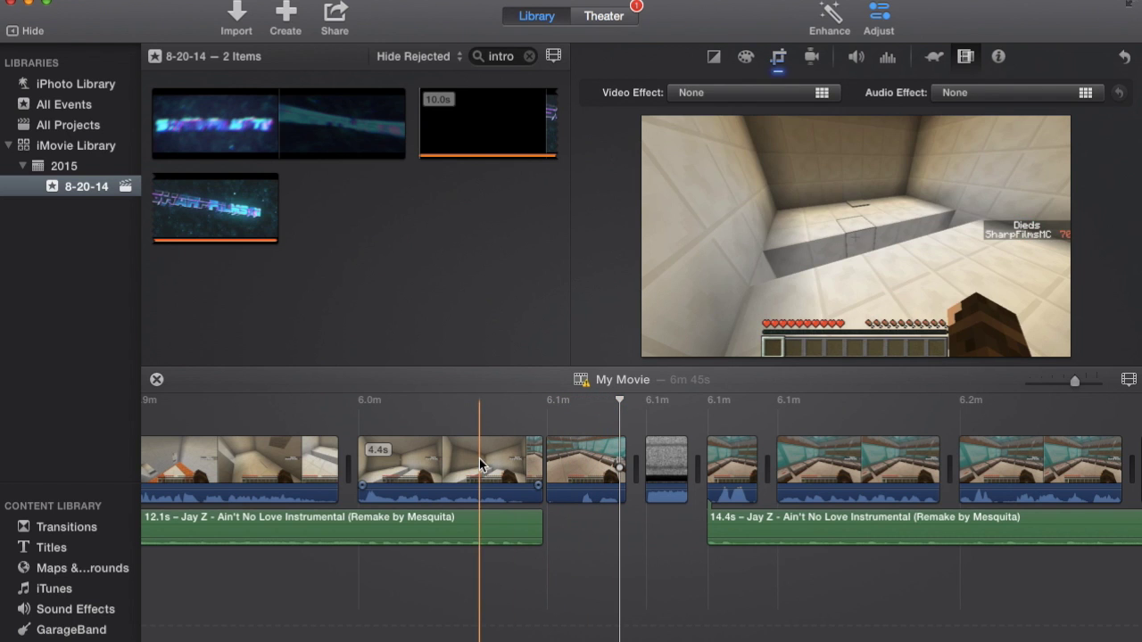
key("XF86AudioRaiseVolume")
left_click(413, 477)
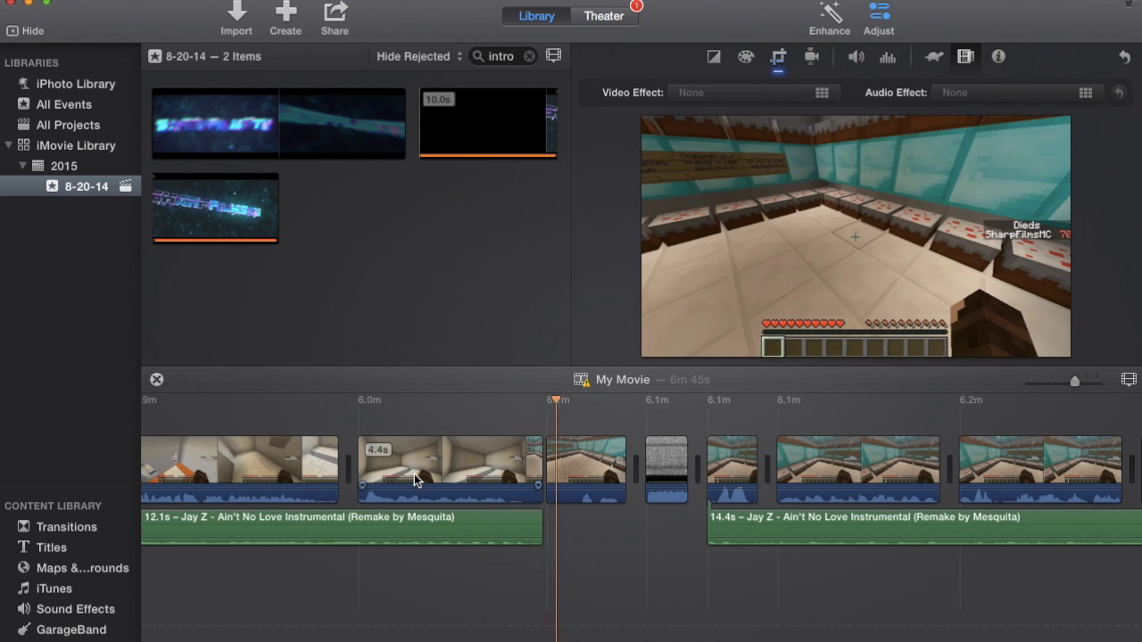
key("space")
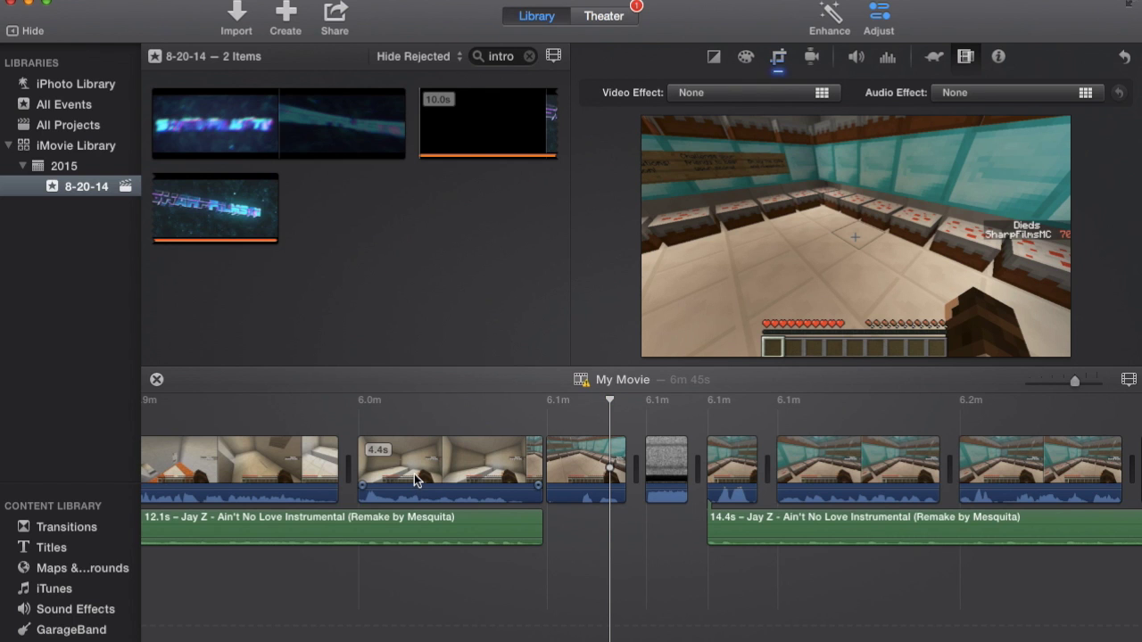
Review the cuts above the 14.4-second music track and the 14.0-second clip with its two short stacked sound effects
scroll(414, 477, "right", 10)
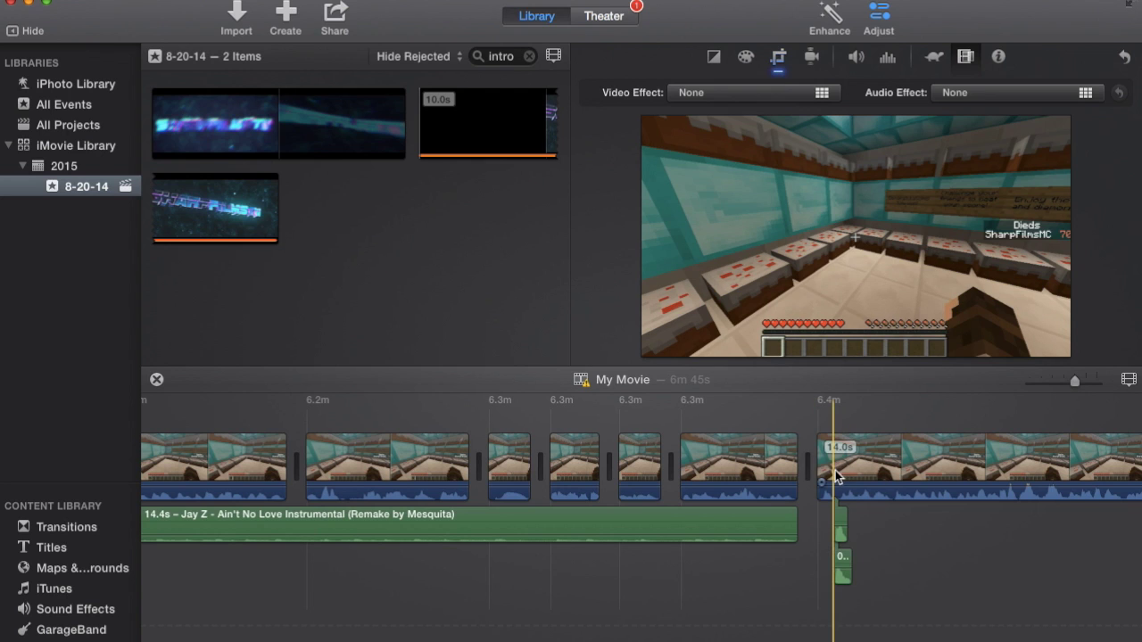
scroll(803, 468, "right", 2)
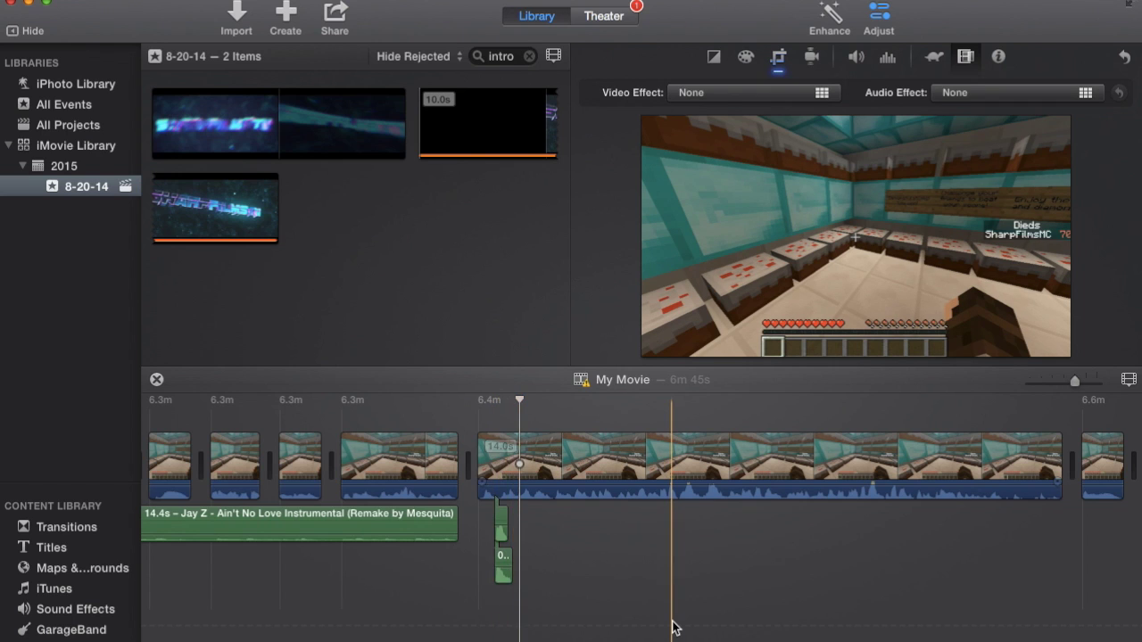
scroll(675, 622, "right", 3)
scroll(676, 627, "right", 1)
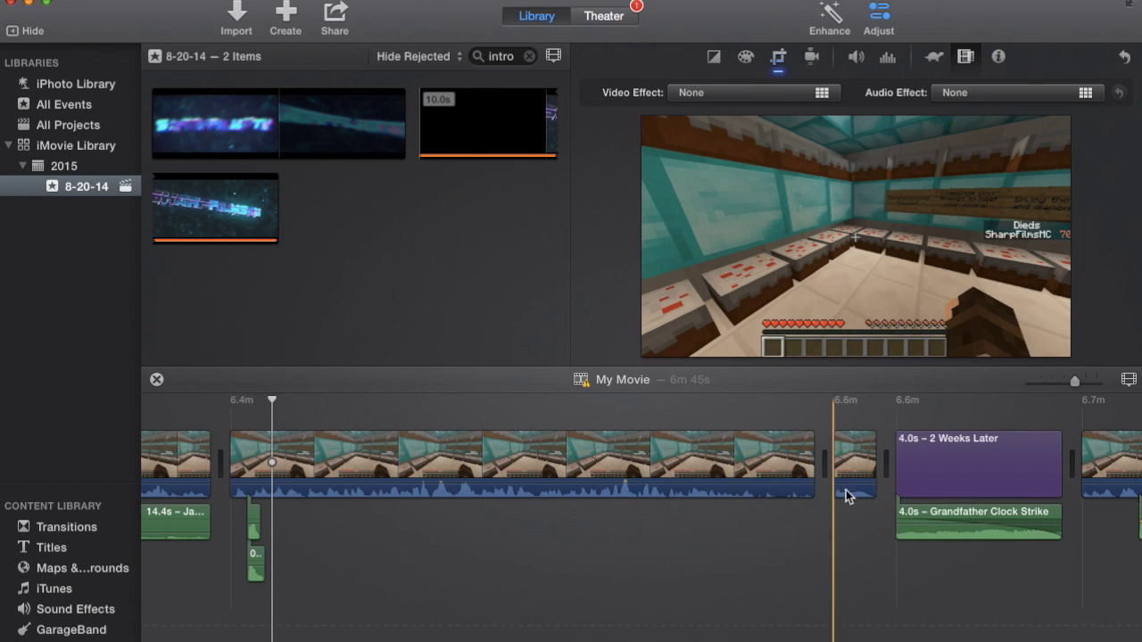
Preview the 2 Weeks Later title with its Grandfather Clock Strike sound and the 2.5-second clip after it
left_click(915, 467)
scroll(907, 467, "right", 3)
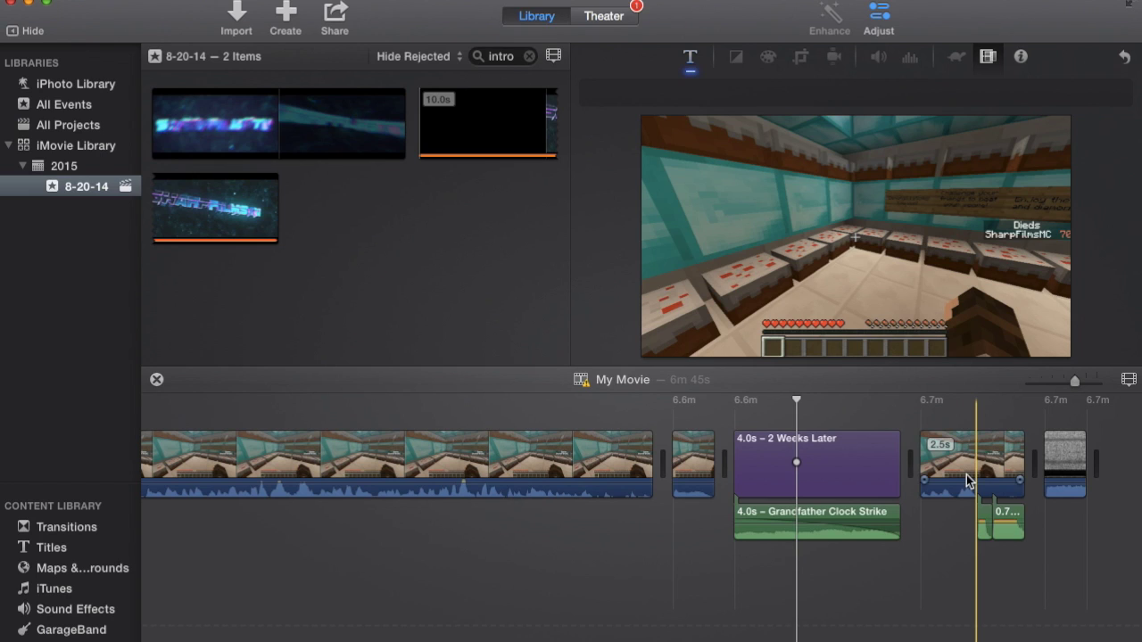
left_click(966, 476)
key("space")
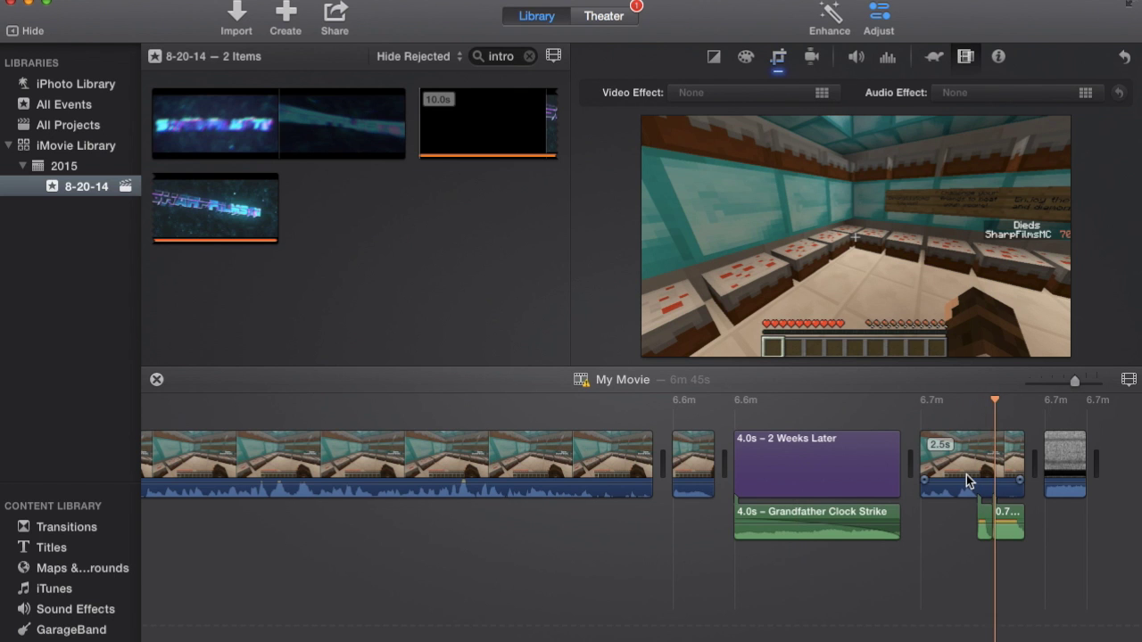
key("space")
Look over the timeline from the 48.4-second music track to the final 0.4-second TV static clip
scroll(882, 500, "right", 20)
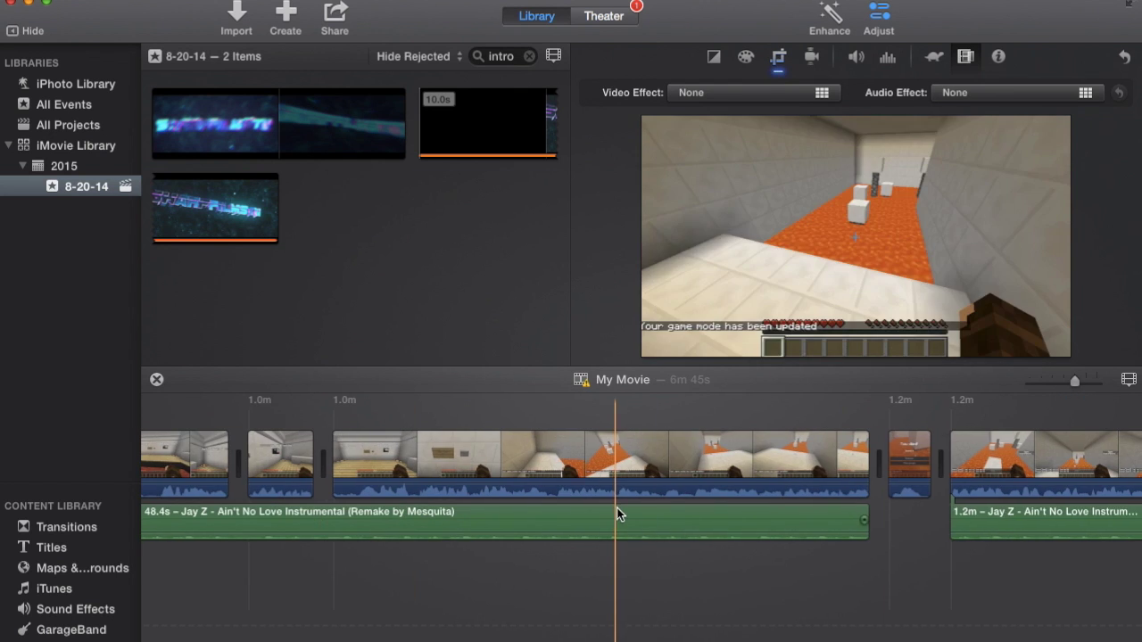
scroll(617, 507, "right", 20)
scroll(617, 507, "right", 10)
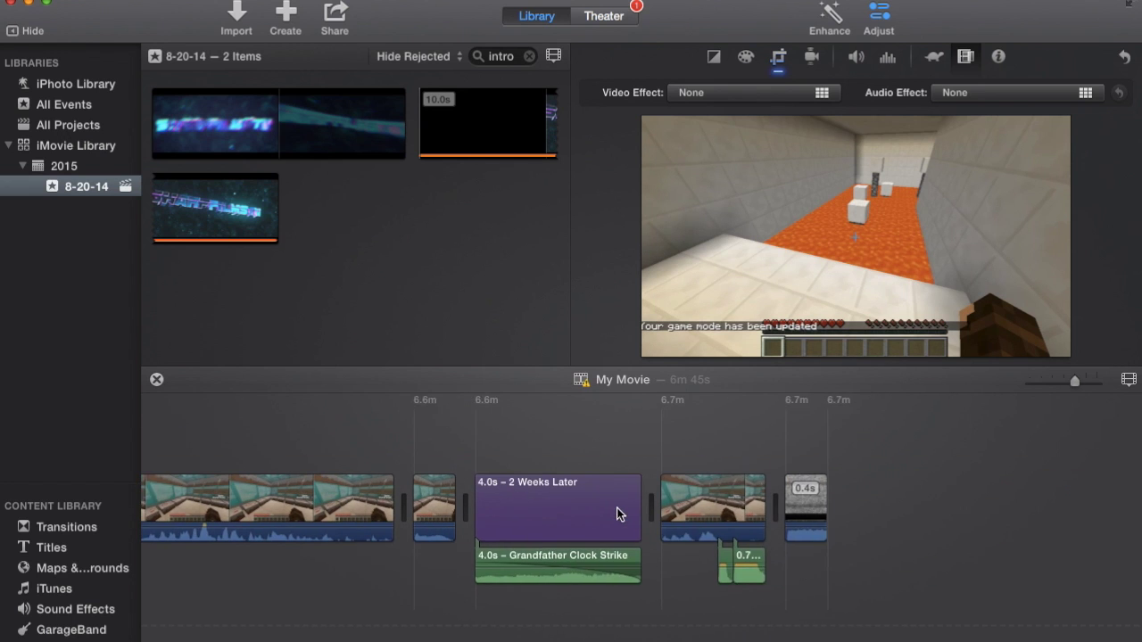